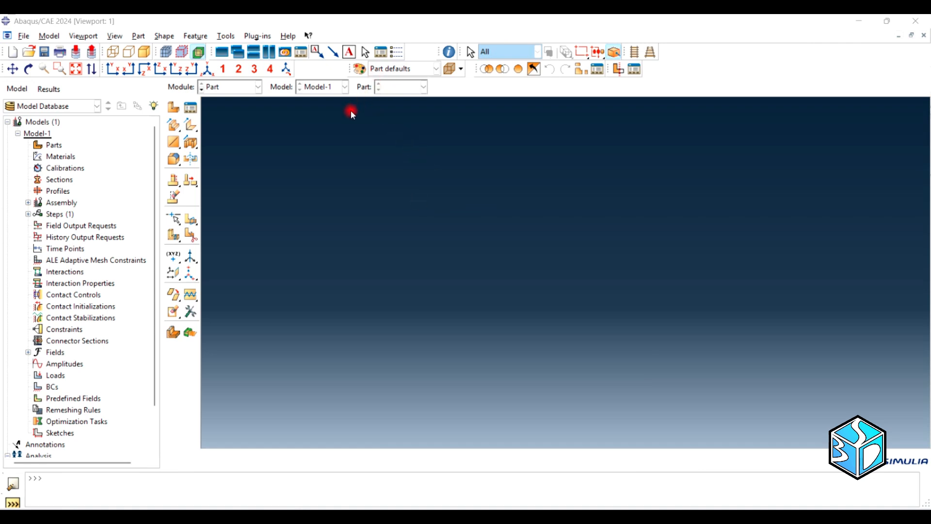
Step: Create a 3D deformable solid extrusion part named "Plate with hole" with an approximate size of 200
{"action": "left_click", "coordinate": [174, 107]}
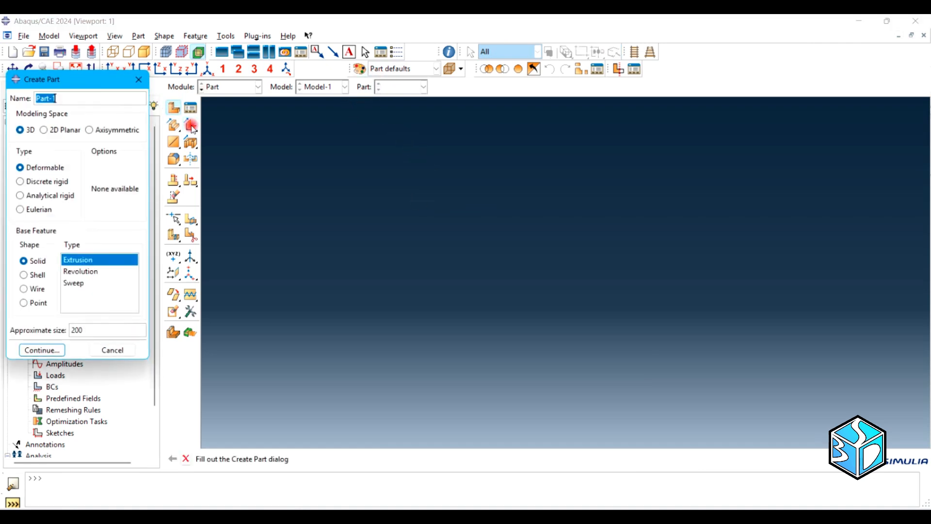
{"action": "type", "text": "P"}
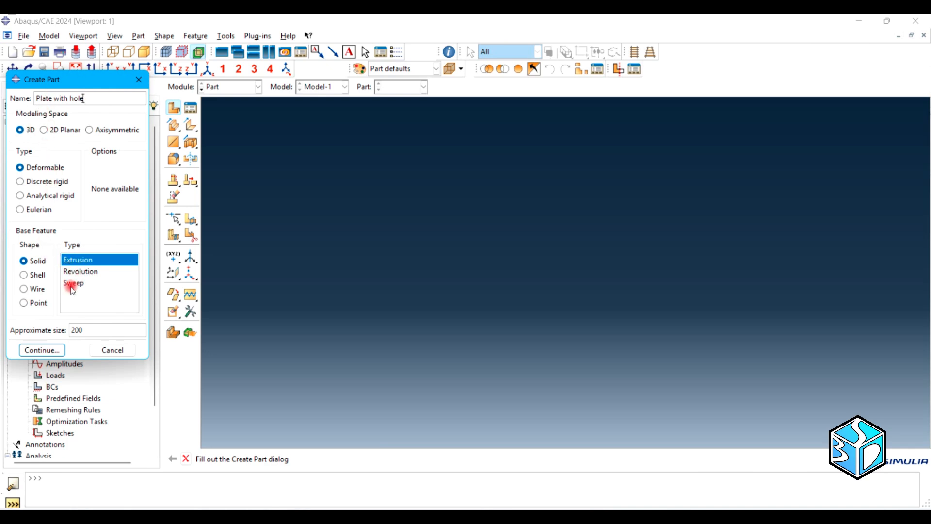
{"action": "left_click", "coordinate": [52, 350]}
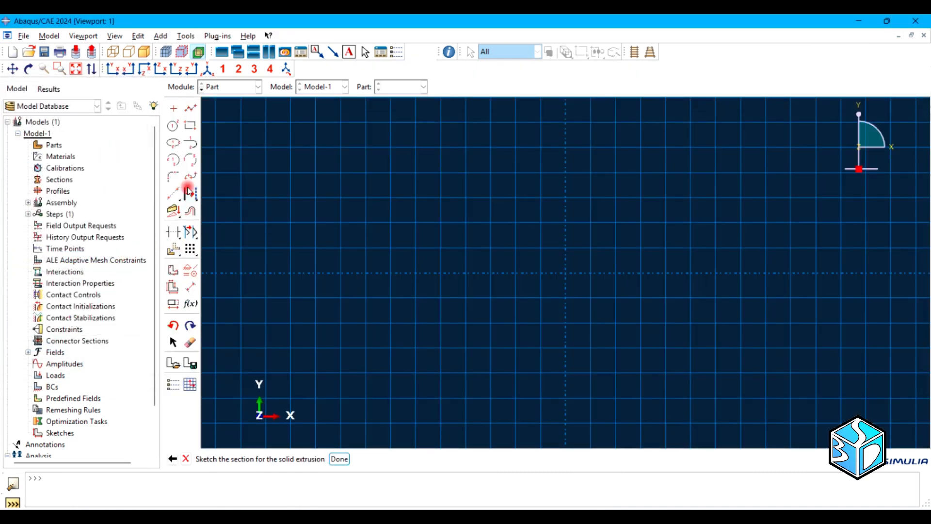
Step: Sketch a rectangle about 30 wide and 50 high centred on the origin, with a circle of about 3.5 radius at its centre
{"action": "left_click", "coordinate": [191, 127]}
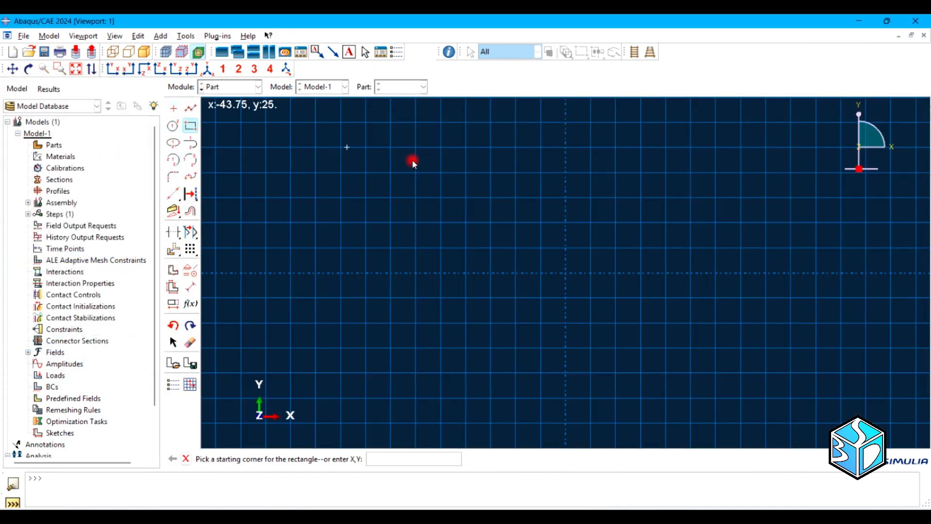
{"action": "left_click", "coordinate": [491, 146]}
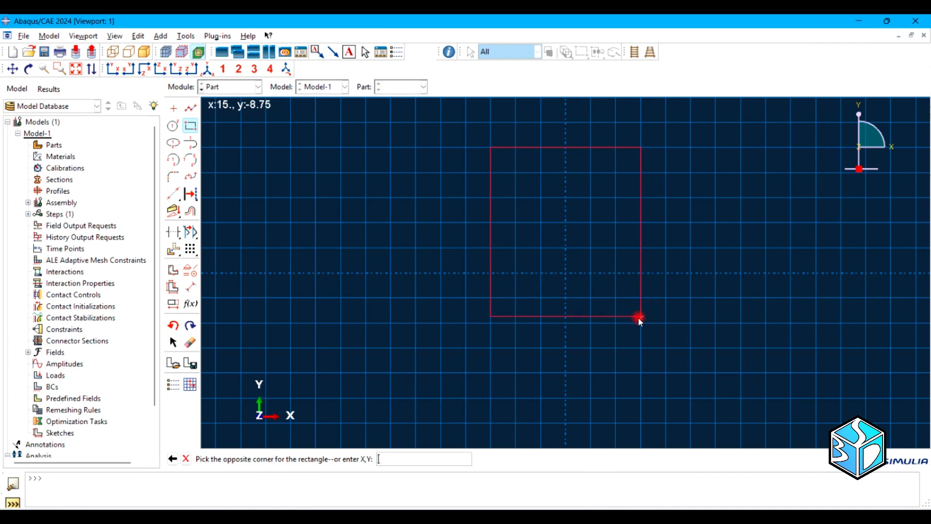
{"action": "left_click", "coordinate": [641, 399]}
{"action": "left_click", "coordinate": [173, 125]}
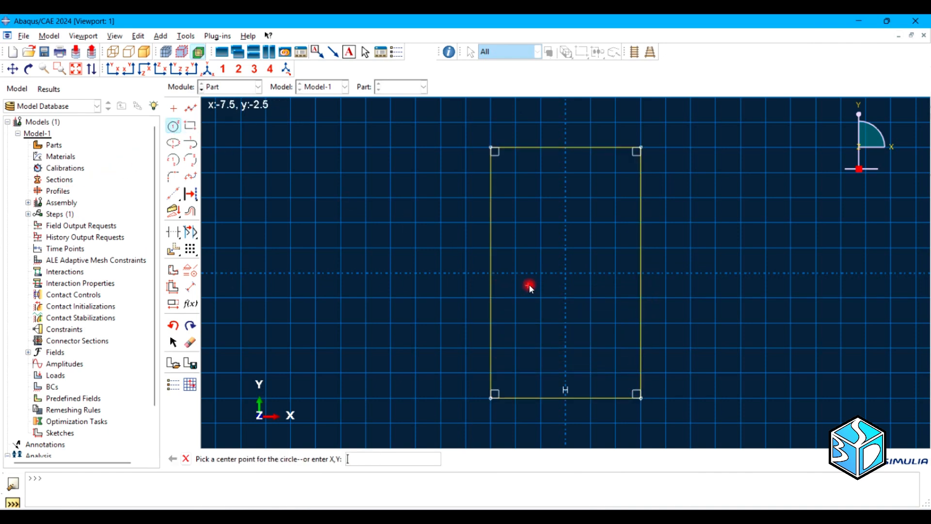
{"action": "left_click", "coordinate": [565, 273]}
{"action": "left_click", "coordinate": [578, 261]}
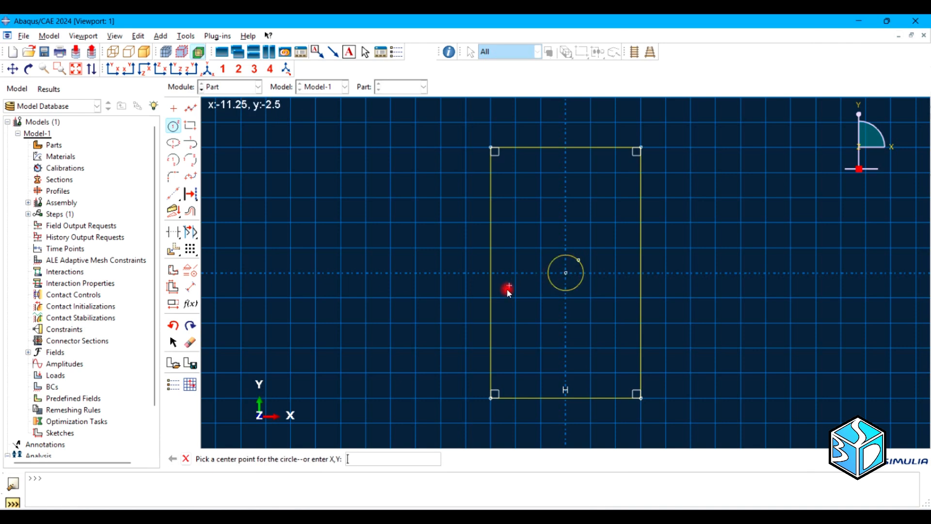
{"action": "left_click", "coordinate": [187, 460]}
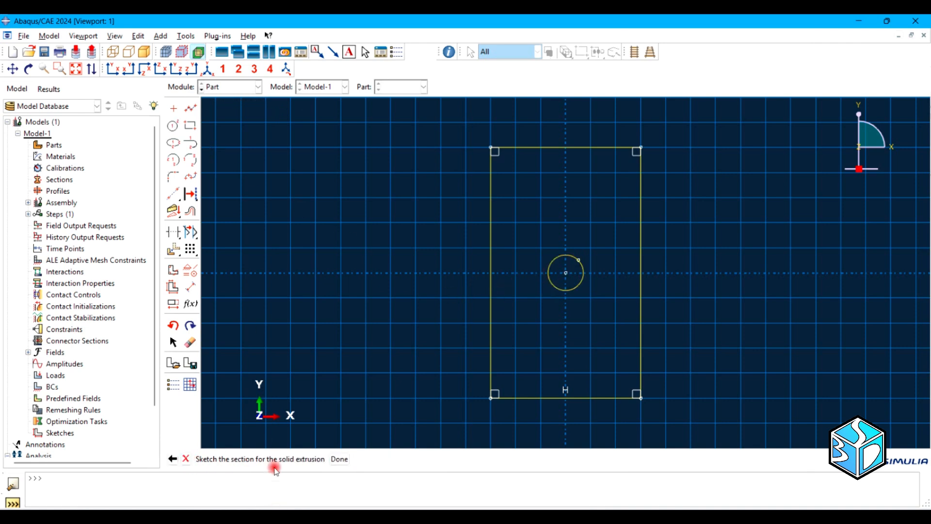
Step: Finish the section sketch and extrude it to a depth of 6
{"action": "left_click", "coordinate": [340, 459]}
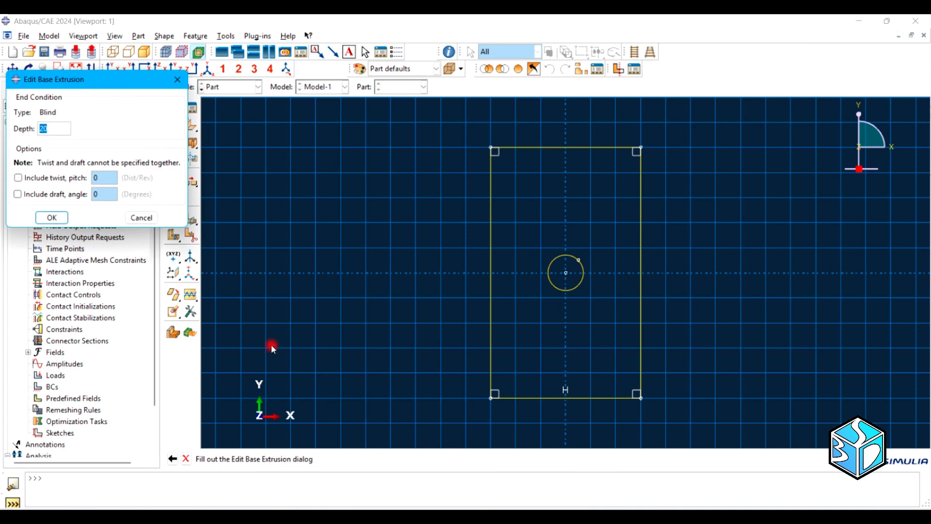
{"action": "type", "text": "6"}
{"action": "key", "text": "Return"}
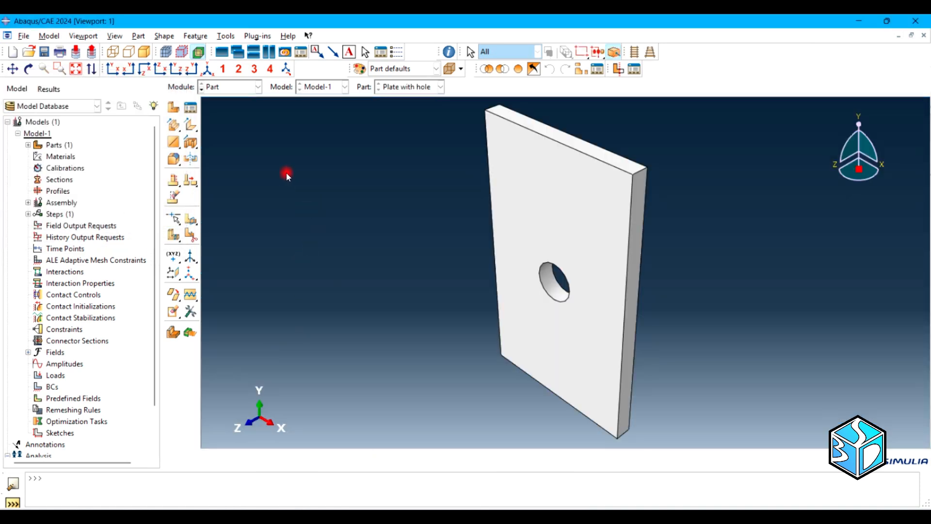
Step: In the Property module, create a material named Steel with isotropic elasticity, Young's modulus 200e3 and Poisson's ratio 0.3
{"action": "left_click", "coordinate": [231, 87]}
{"action": "left_click", "coordinate": [229, 110]}
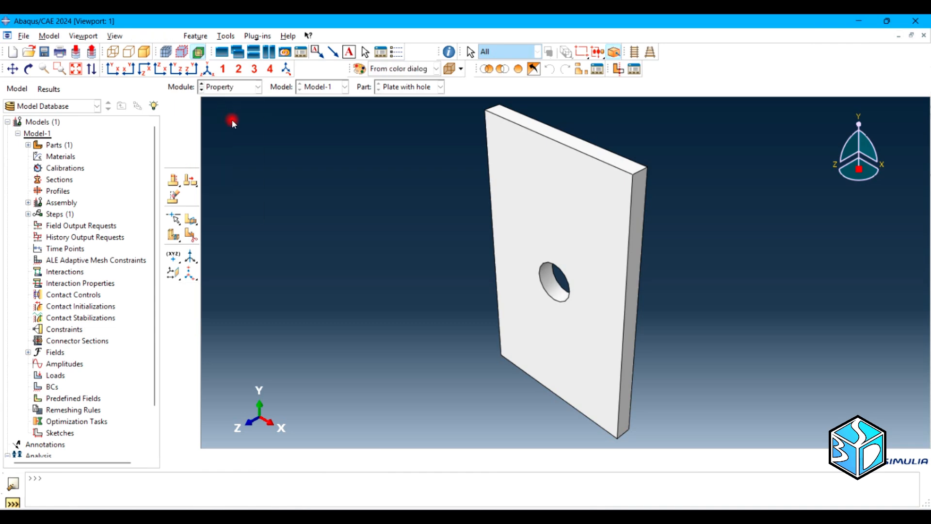
{"action": "left_click", "coordinate": [173, 104]}
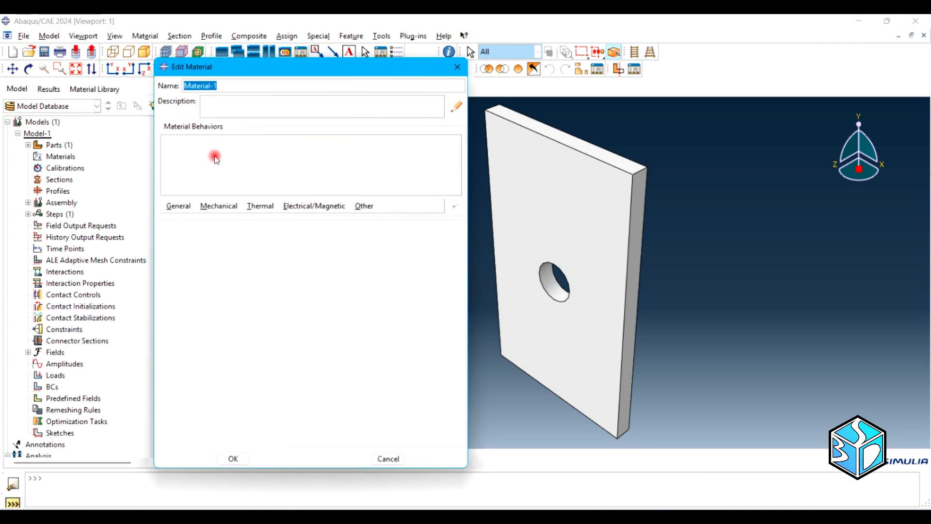
{"action": "type", "text": "Steel"}
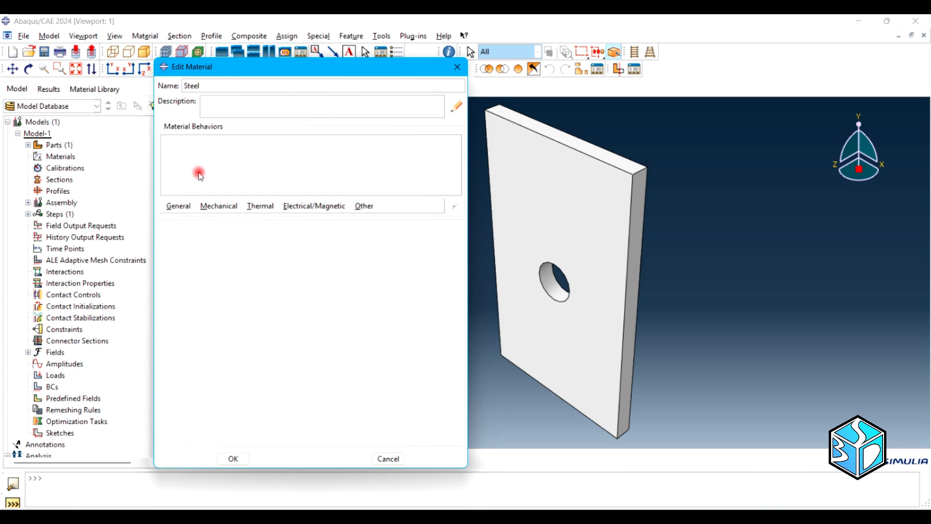
{"action": "left_click", "coordinate": [224, 208]}
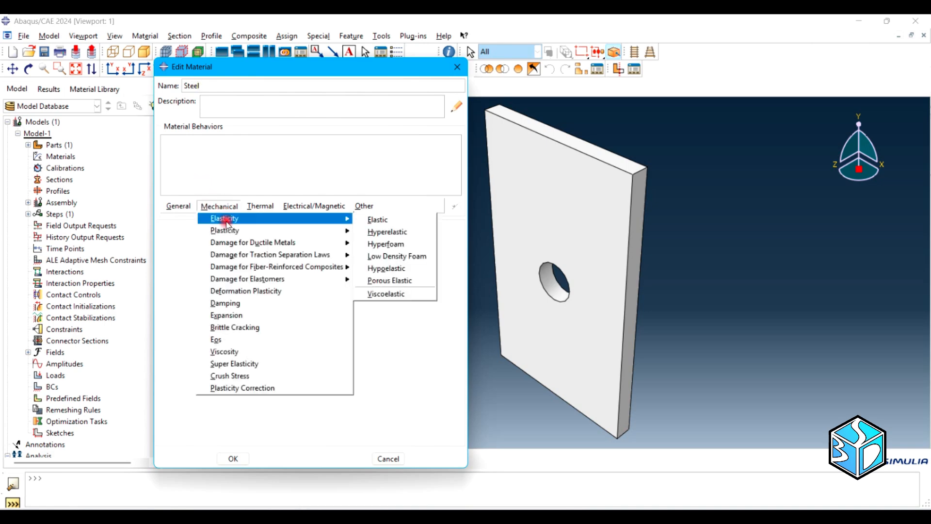
{"action": "mouse_move", "coordinate": [343, 218]}
{"action": "left_click", "coordinate": [383, 221]}
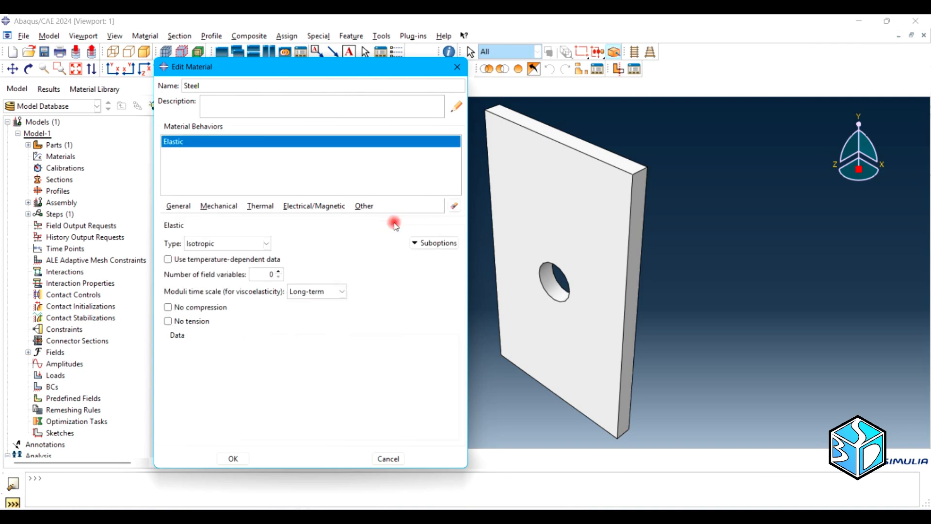
{"action": "left_click", "coordinate": [224, 371]}
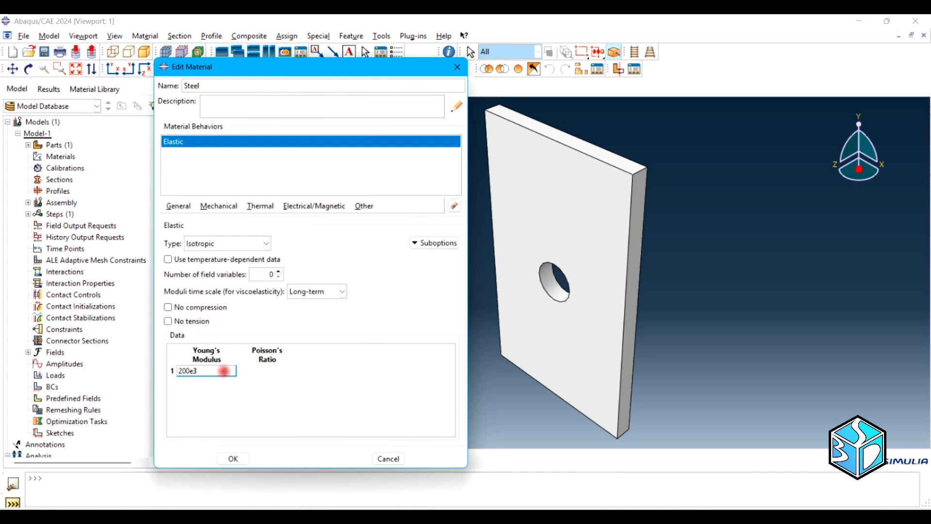
{"action": "key", "text": "Tab"}
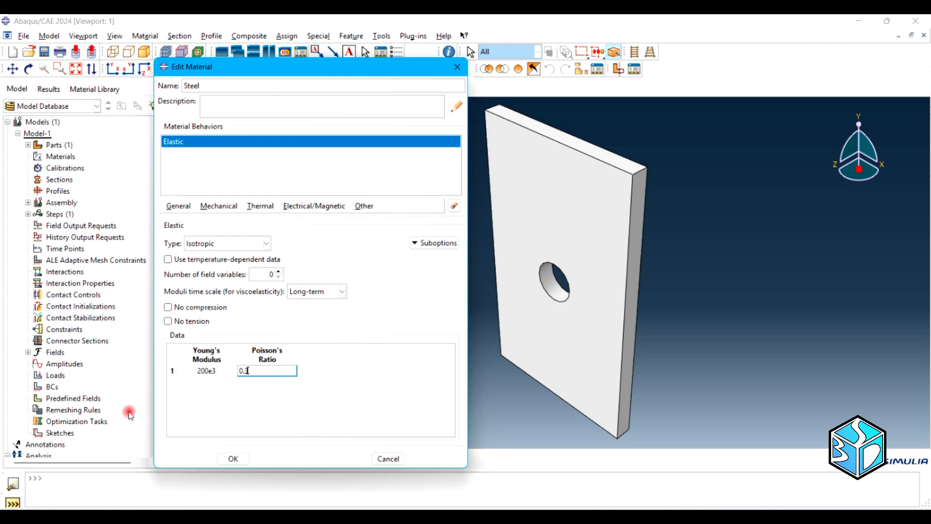
{"action": "left_click", "coordinate": [235, 458]}
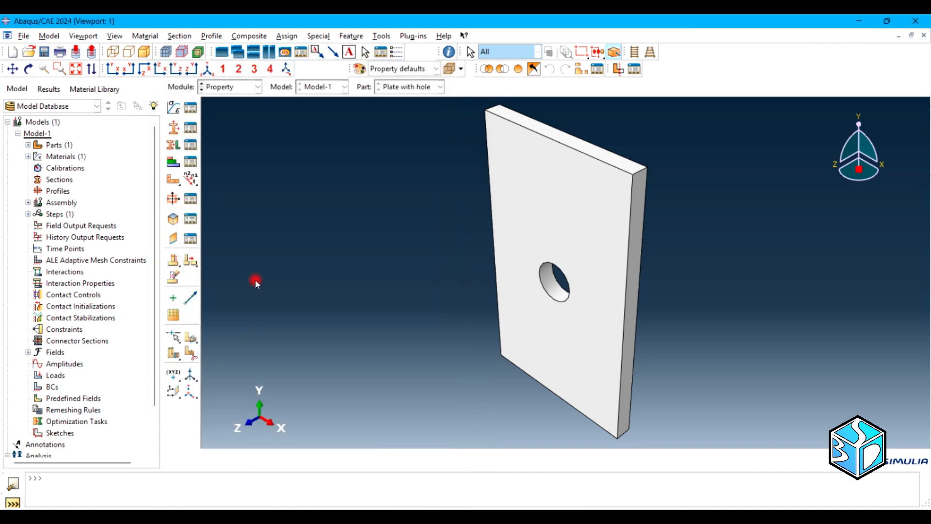
Step: Create a solid, homogeneous section named "Section-steel" that uses the Steel material
{"action": "left_click", "coordinate": [174, 128]}
{"action": "left_click", "coordinate": [90, 135]}
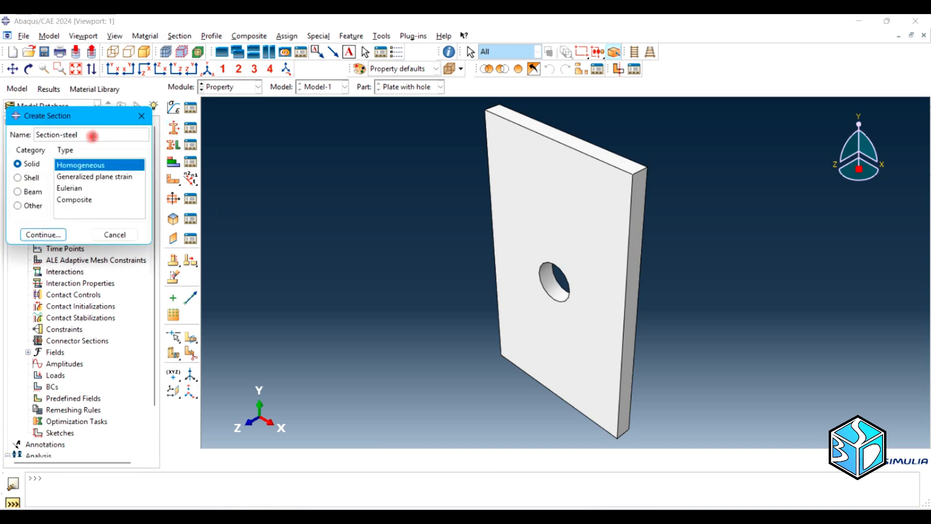
{"action": "type", "text": "steel"}
{"action": "left_click", "coordinate": [43, 235]}
{"action": "left_click", "coordinate": [40, 166]}
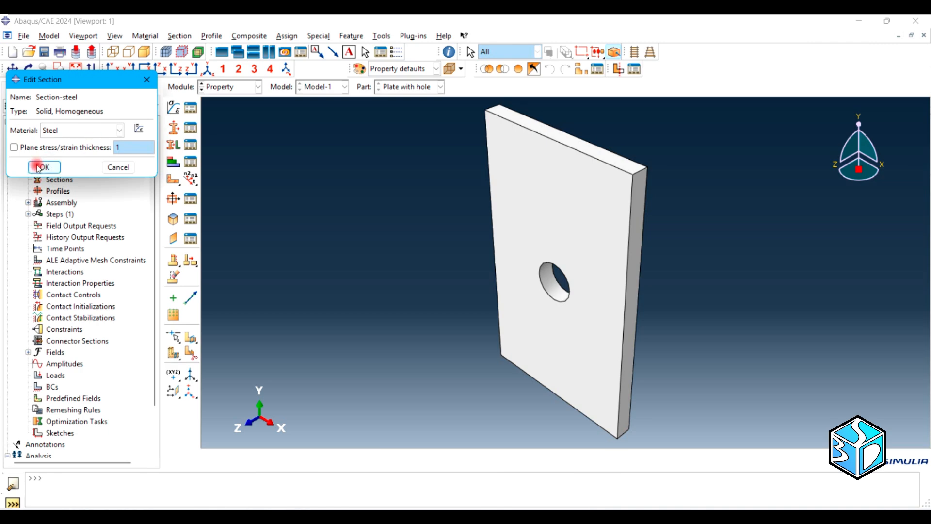
Step: Assign Section-steel to the whole plate
{"action": "left_click", "coordinate": [173, 145]}
{"action": "left_click_drag", "start_coordinate": [470, 118], "coordinate": [649, 272]}
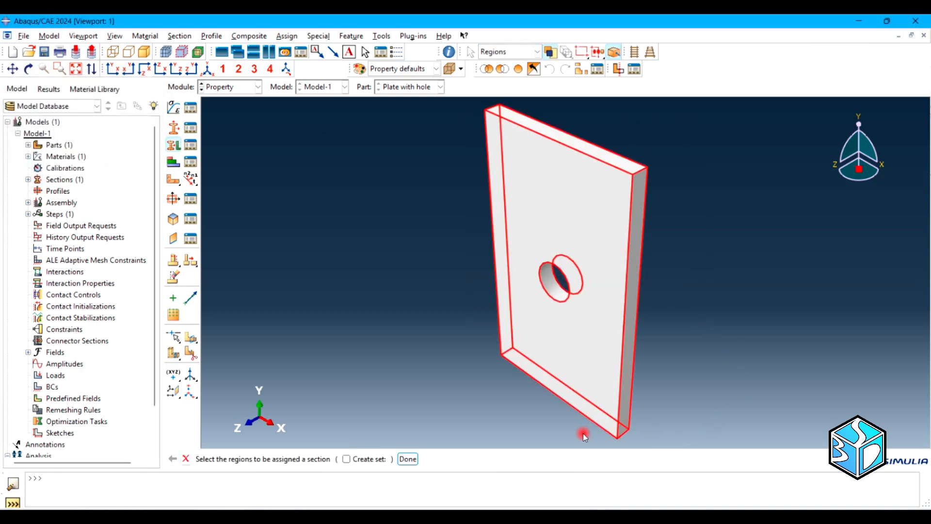
{"action": "left_click", "coordinate": [408, 459]}
{"action": "left_click", "coordinate": [38, 293]}
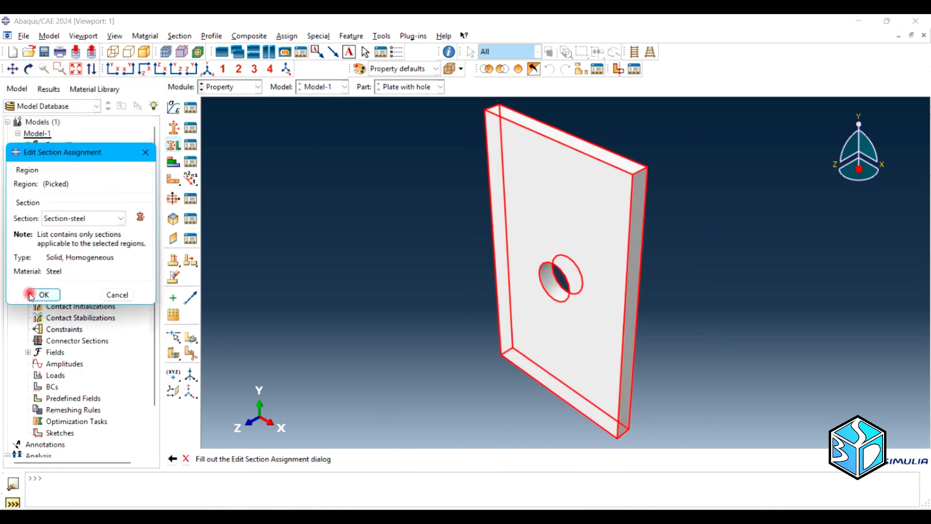
Step: In the Assembly module, create an independent (mesh on instance) instance of the plate with hole
{"action": "left_click", "coordinate": [231, 92]}
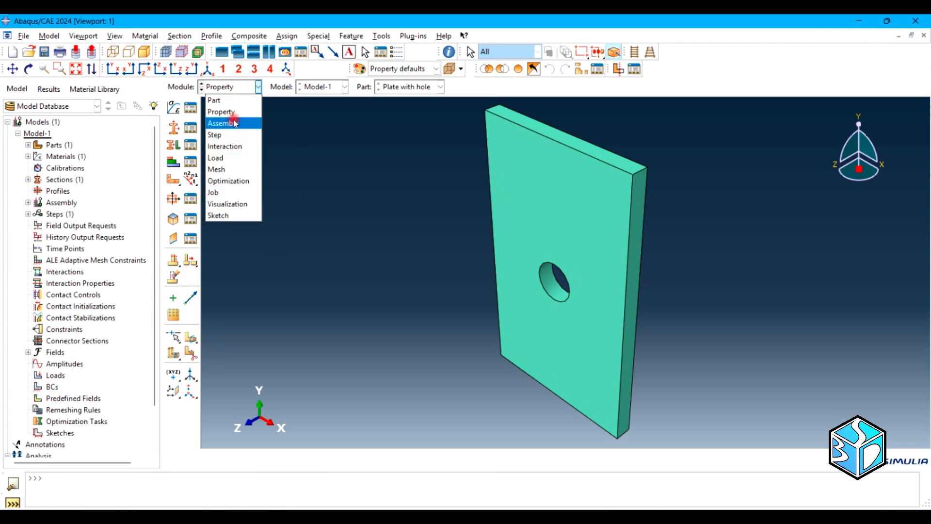
{"action": "left_click", "coordinate": [230, 120]}
{"action": "left_click", "coordinate": [173, 108]}
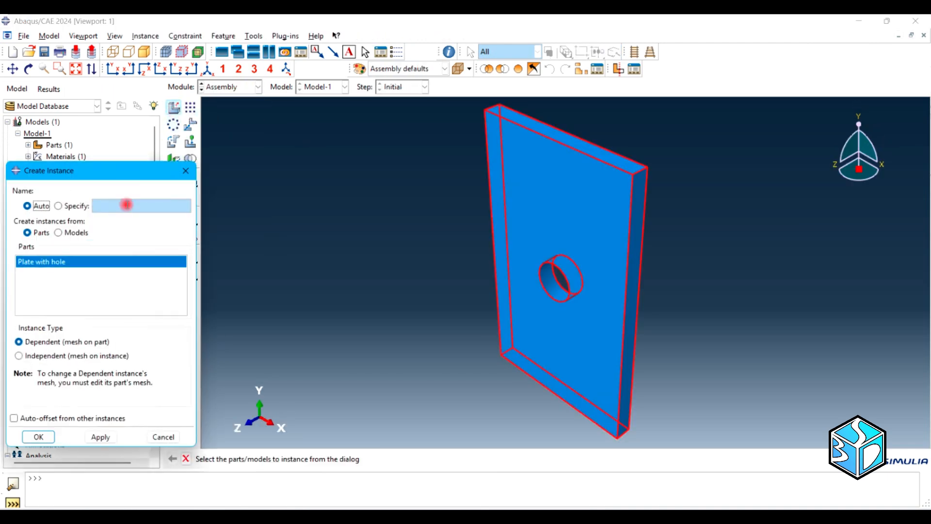
{"action": "left_click", "coordinate": [67, 358]}
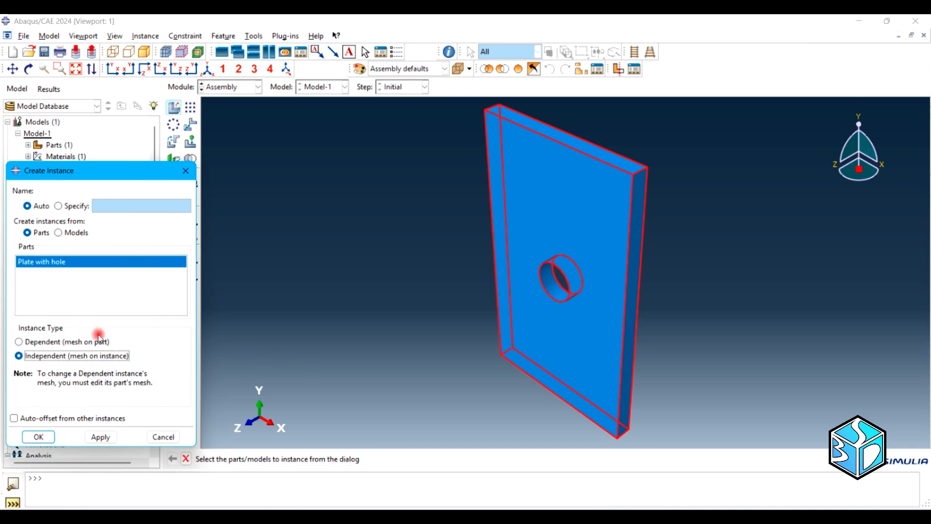
{"action": "left_click", "coordinate": [35, 437]}
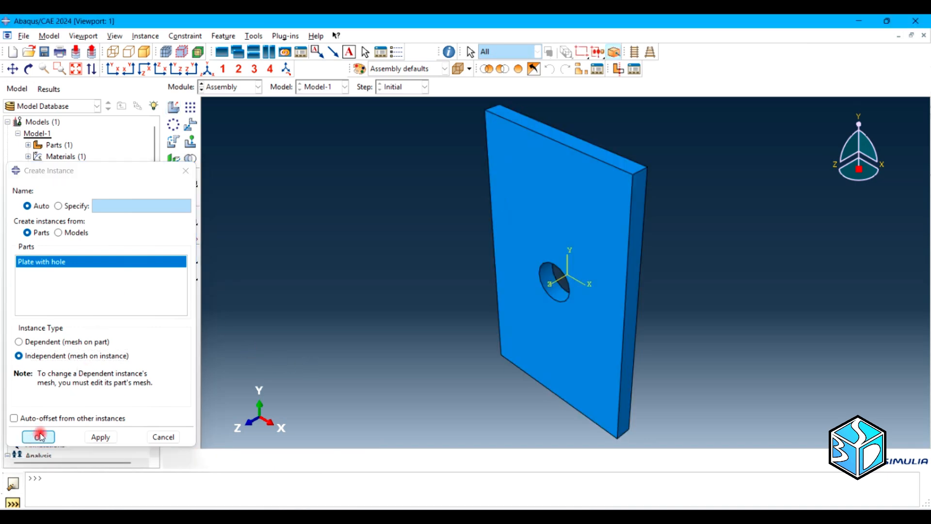
Step: In the Step module, create a Static, General step after Initial, review its incrementation and other settings, and keep the defaults
{"action": "left_click", "coordinate": [237, 89]}
{"action": "left_click", "coordinate": [233, 131]}
{"action": "left_click", "coordinate": [174, 106]}
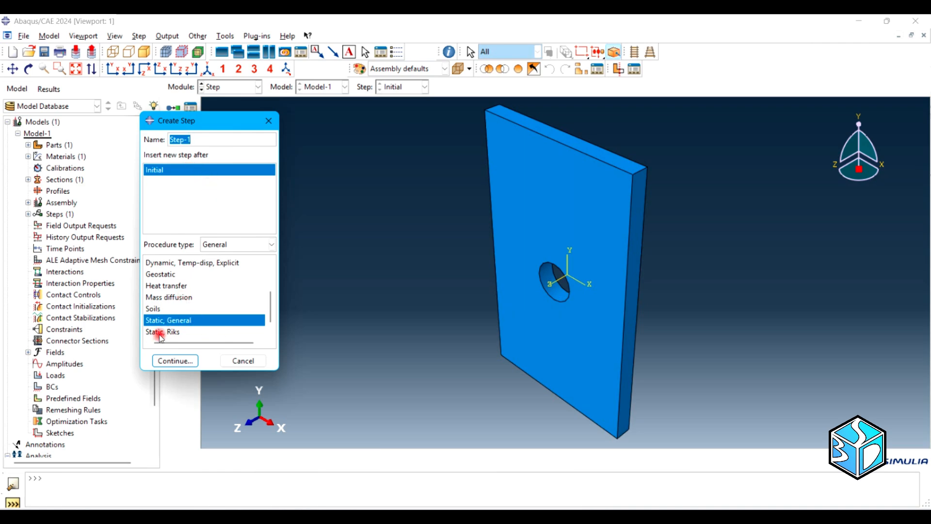
{"action": "left_click", "coordinate": [174, 360]}
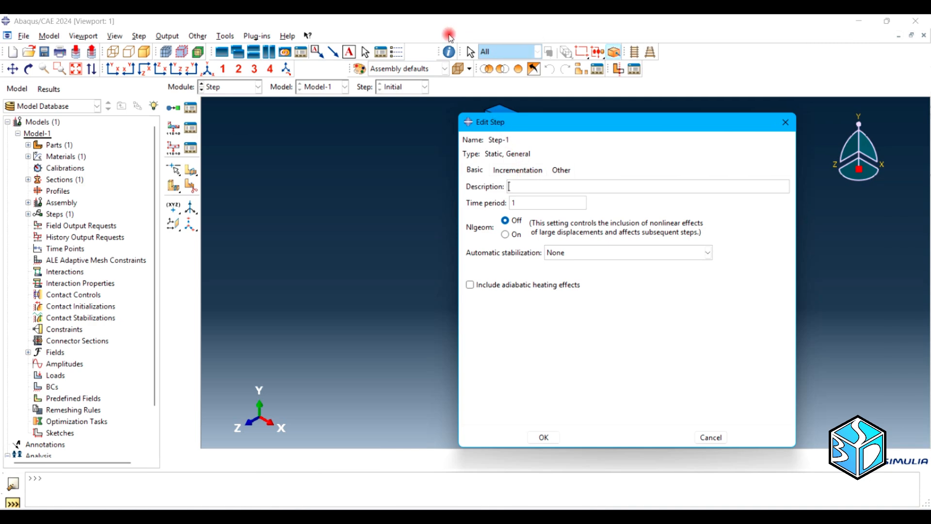
{"action": "left_click", "coordinate": [525, 171]}
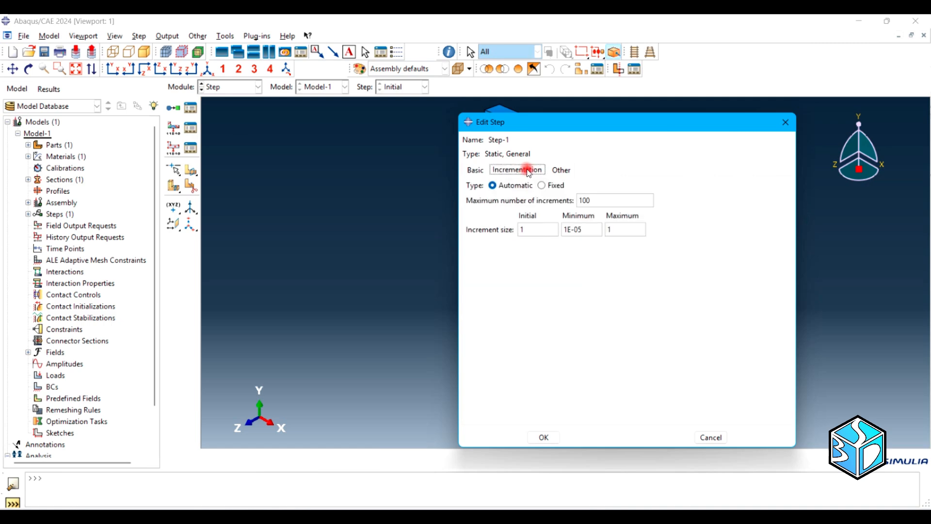
{"action": "left_click", "coordinate": [561, 170]}
{"action": "left_click", "coordinate": [475, 171]}
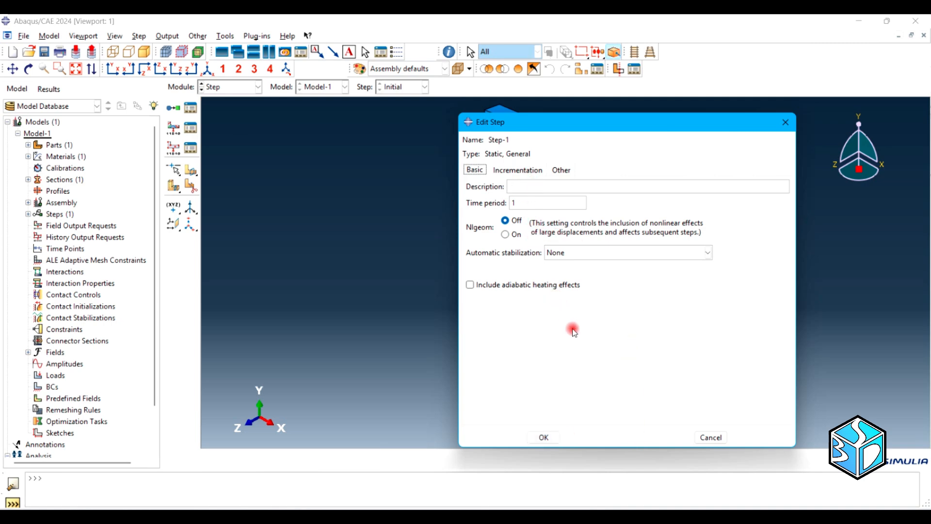
{"action": "left_click", "coordinate": [544, 438]}
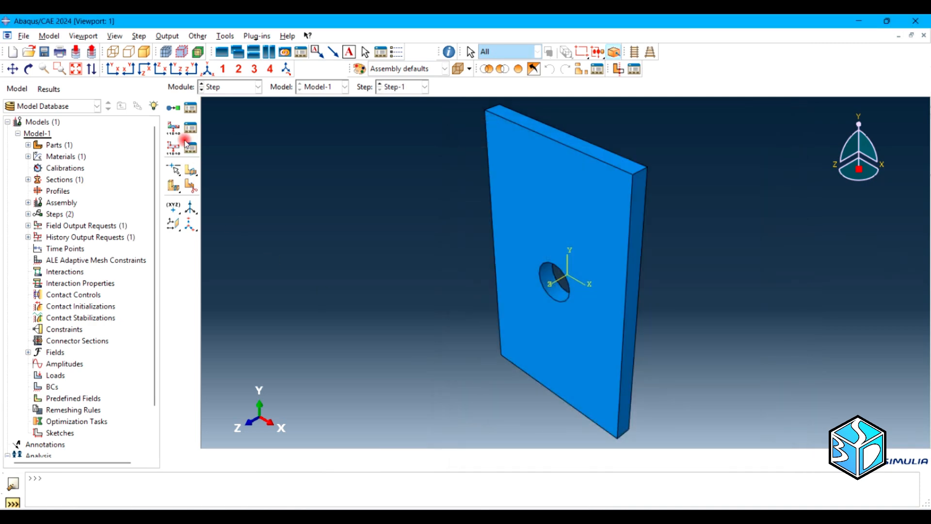
Step: In the Load module, create a Symmetry/Antisymmetry/Encastre boundary condition in Step-1 that fixes the plate's bottom end face with ENCASTRE
{"action": "left_click", "coordinate": [230, 89]}
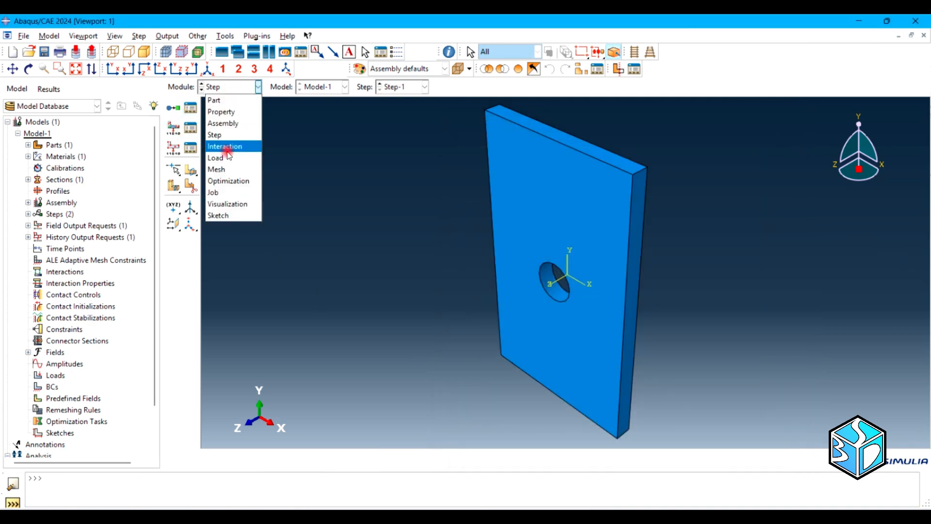
{"action": "left_click", "coordinate": [227, 147]}
{"action": "left_click", "coordinate": [229, 87]}
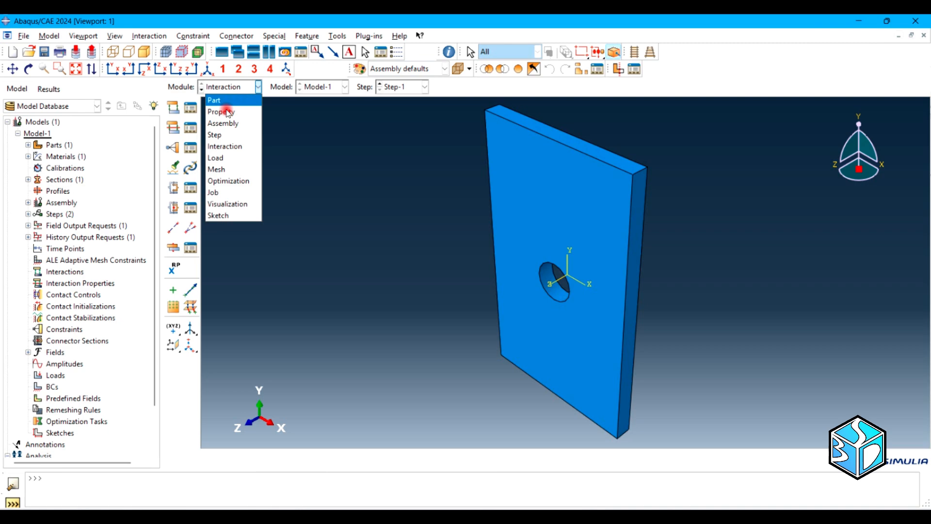
{"action": "left_click", "coordinate": [230, 156]}
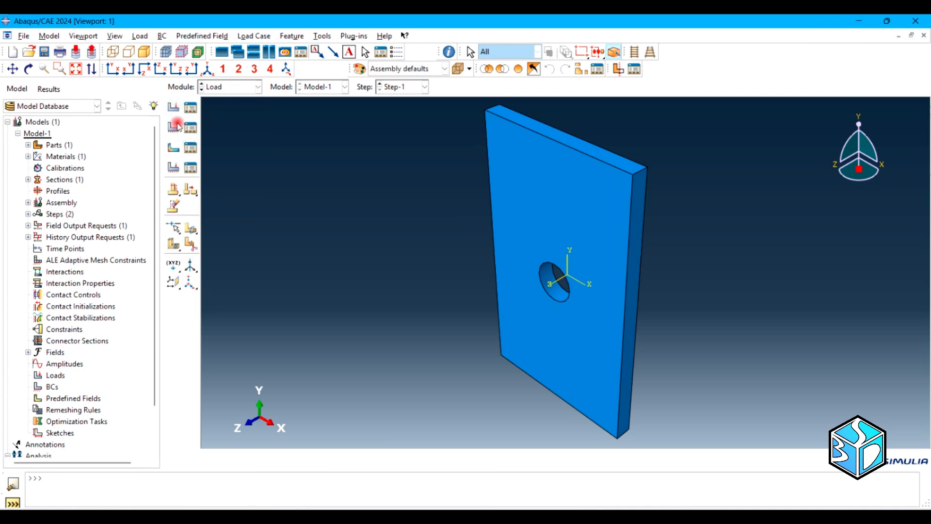
{"action": "left_click", "coordinate": [174, 127]}
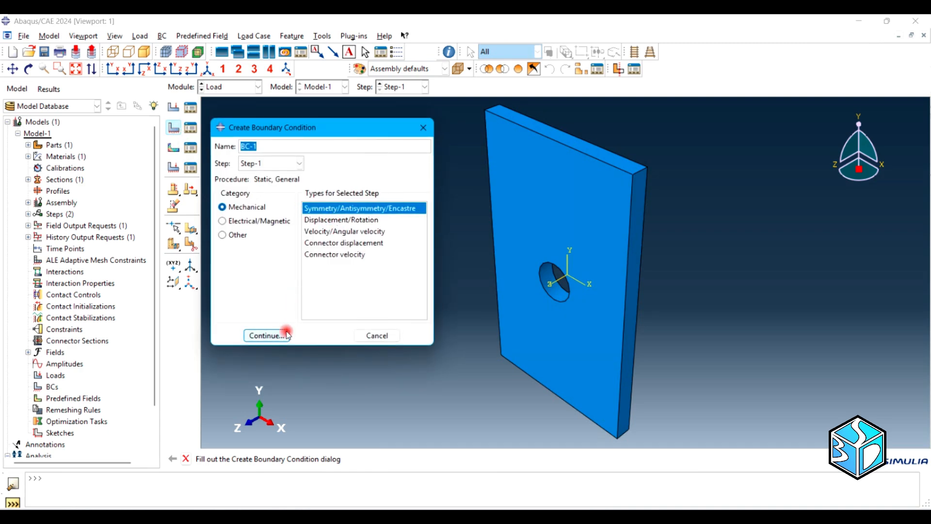
{"action": "left_click", "coordinate": [267, 338]}
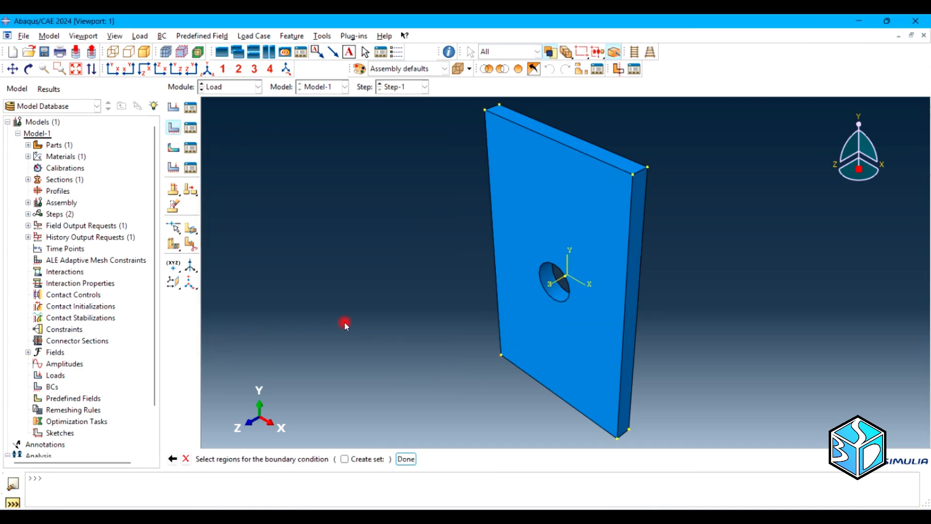
{"action": "left_click", "coordinate": [29, 69]}
{"action": "left_click_drag", "start_coordinate": [474, 306], "coordinate": [535, 139]}
{"action": "left_click", "coordinate": [28, 68]}
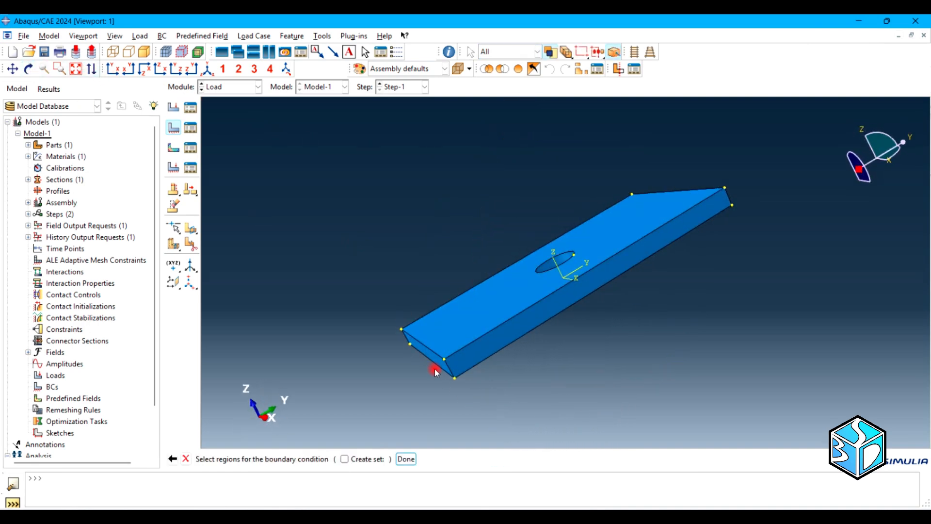
{"action": "left_click", "coordinate": [435, 372]}
{"action": "left_click", "coordinate": [405, 459]}
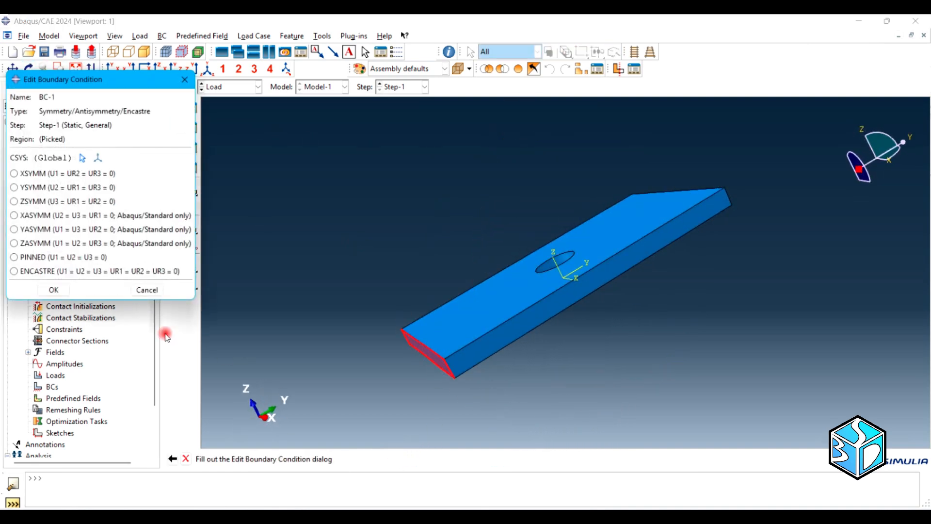
{"action": "left_click", "coordinate": [111, 272]}
{"action": "left_click", "coordinate": [54, 290]}
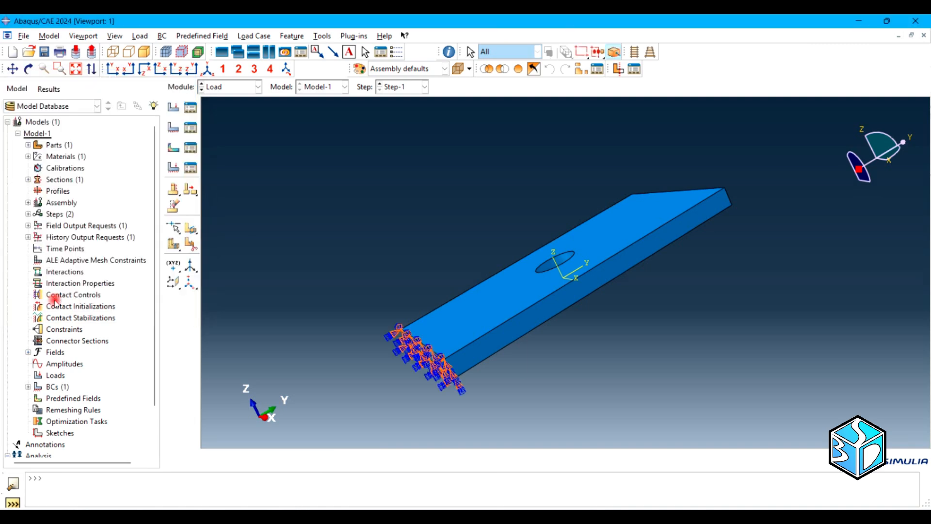
Step: Create a mechanical pressure load in Step-1 on the plate's top end face, with uniform distribution and magnitude -50
{"action": "left_click", "coordinate": [207, 69]}
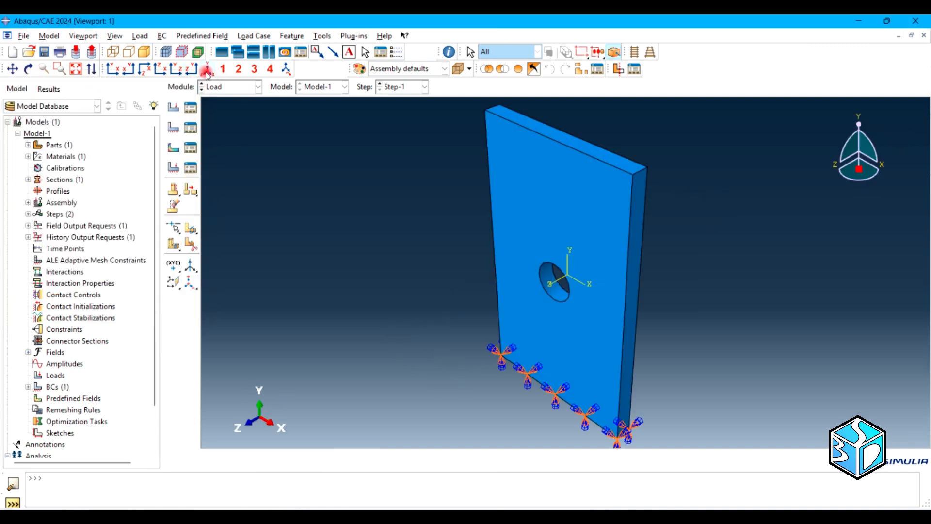
{"action": "left_click", "coordinate": [174, 108]}
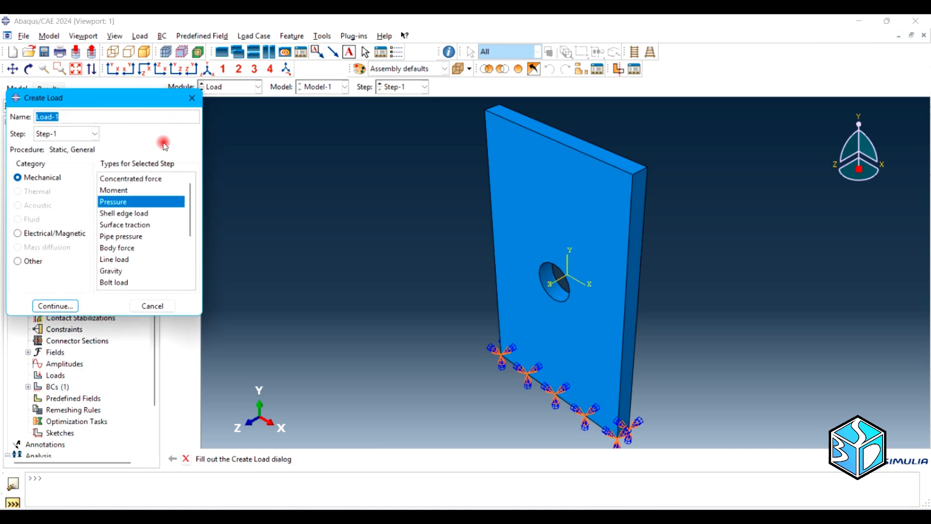
{"action": "left_click", "coordinate": [59, 305]}
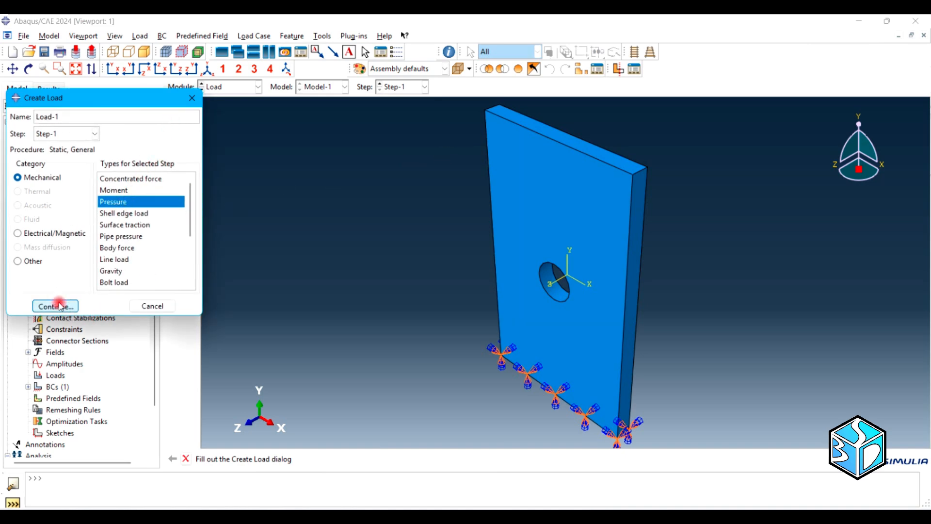
{"action": "left_click", "coordinate": [513, 116]}
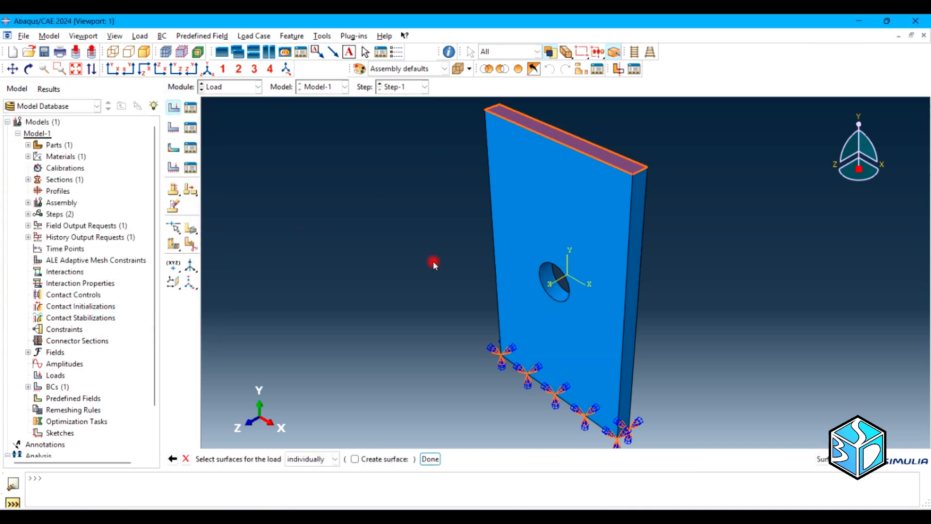
{"action": "left_click", "coordinate": [431, 459]}
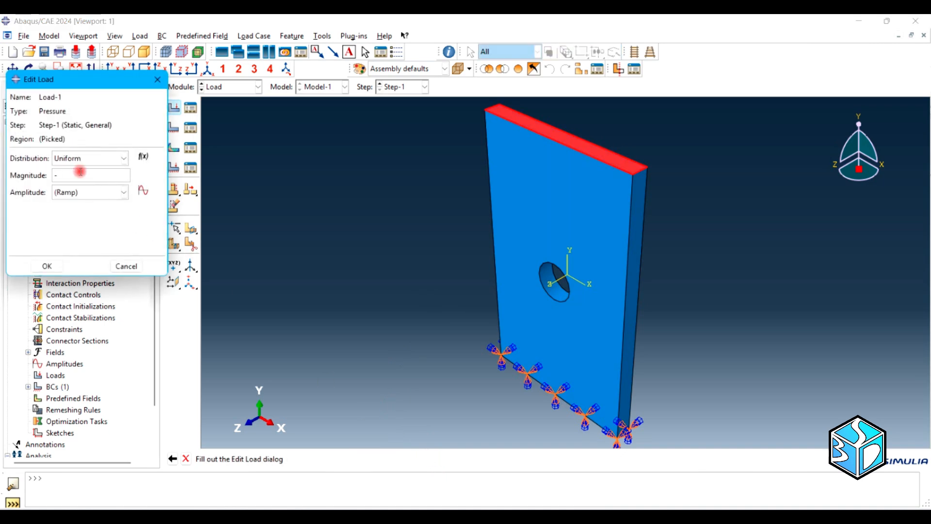
{"action": "type", "text": "-25"}
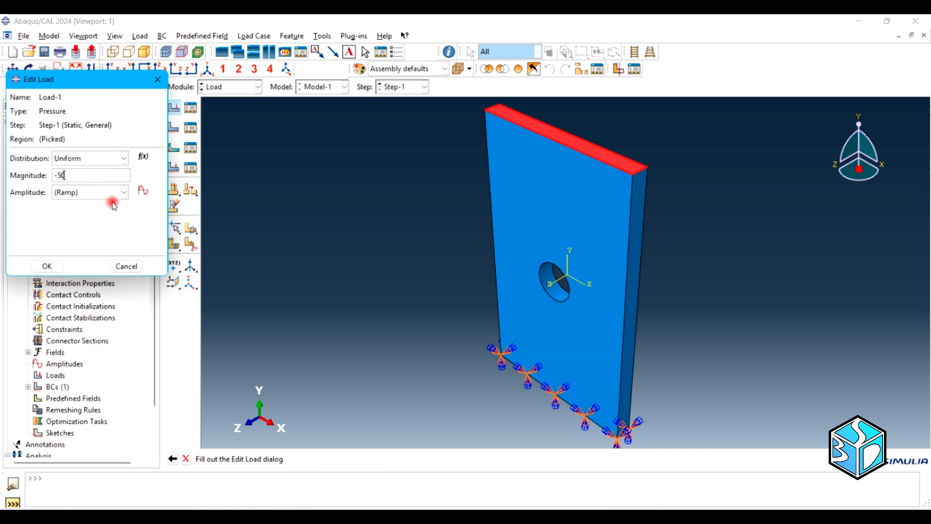
Step: Create an equally spaced amplitude with fixed interval 1 and amplitude values 0 and 1, and accept the pressure load
{"action": "left_click", "coordinate": [143, 191]}
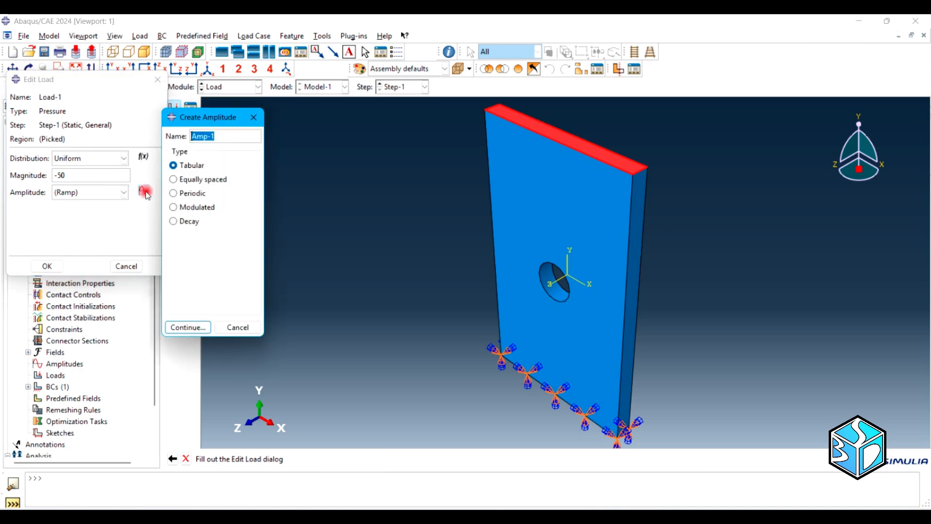
{"action": "left_click", "coordinate": [203, 179]}
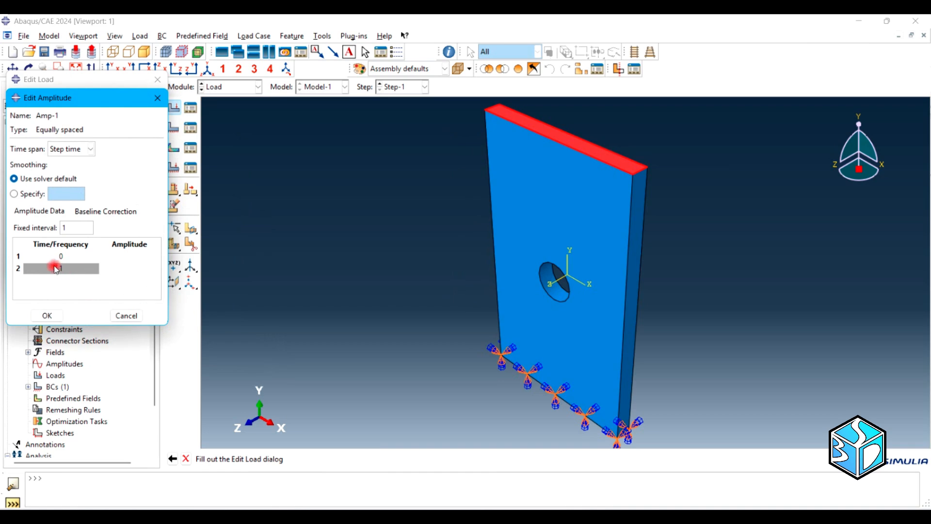
{"action": "double_click", "coordinate": [143, 257]}
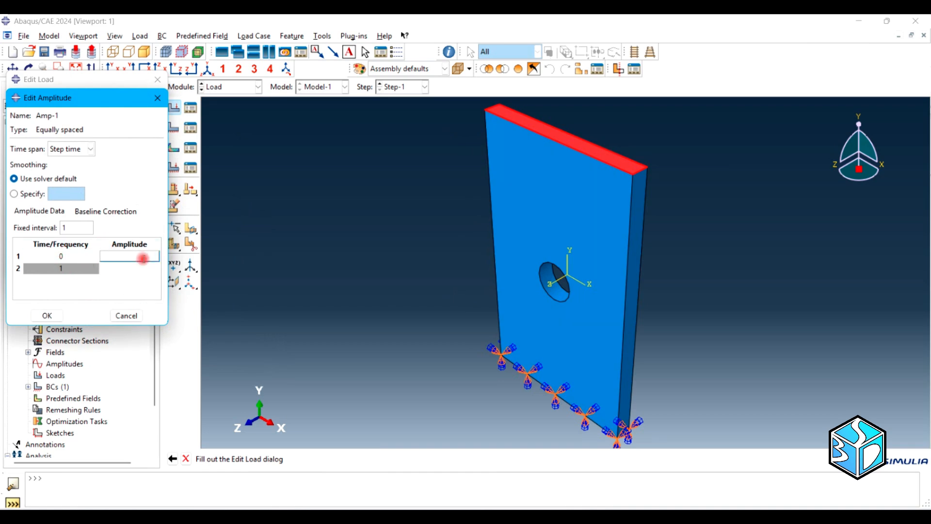
{"action": "type", "text": "0"}
{"action": "key", "text": "Return"}
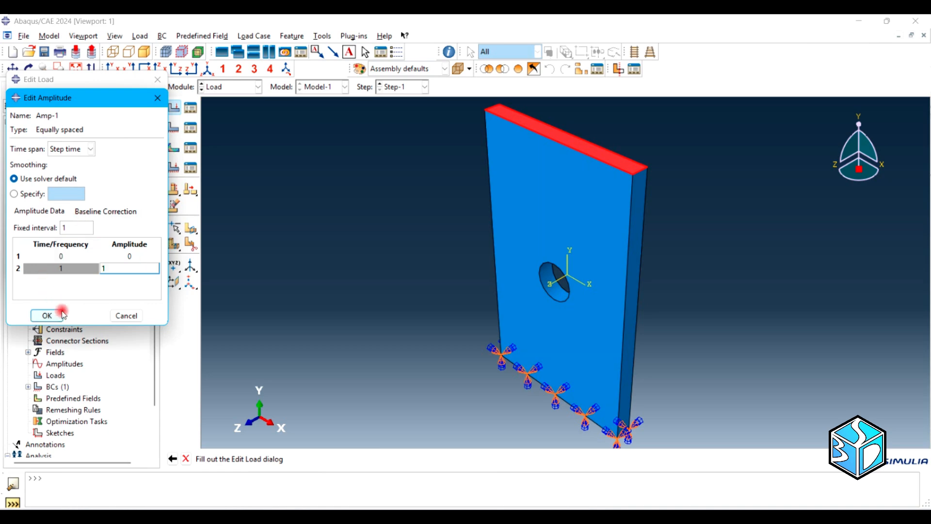
{"action": "left_click", "coordinate": [47, 314]}
{"action": "left_click", "coordinate": [46, 266]}
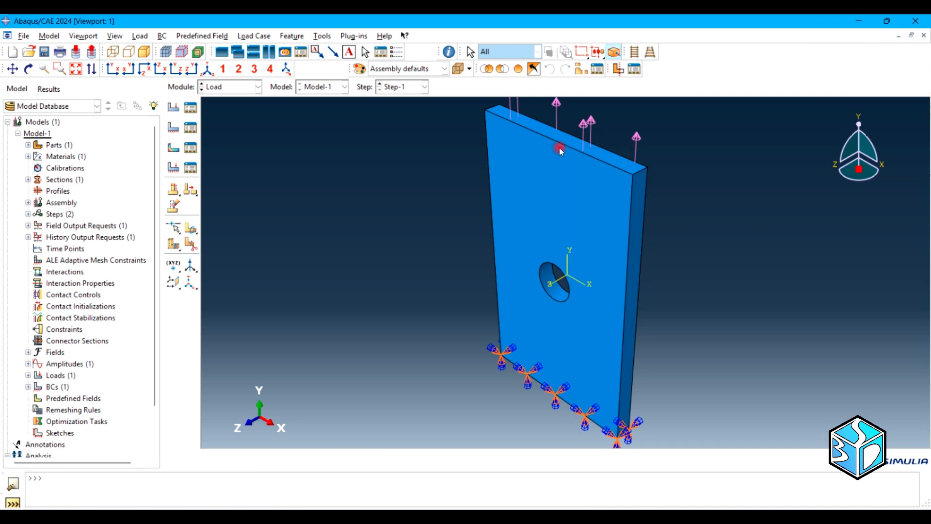
Step: In the Mesh module, create datum planes at zero offset from the YZ and XZ principal planes
{"action": "left_click", "coordinate": [235, 86]}
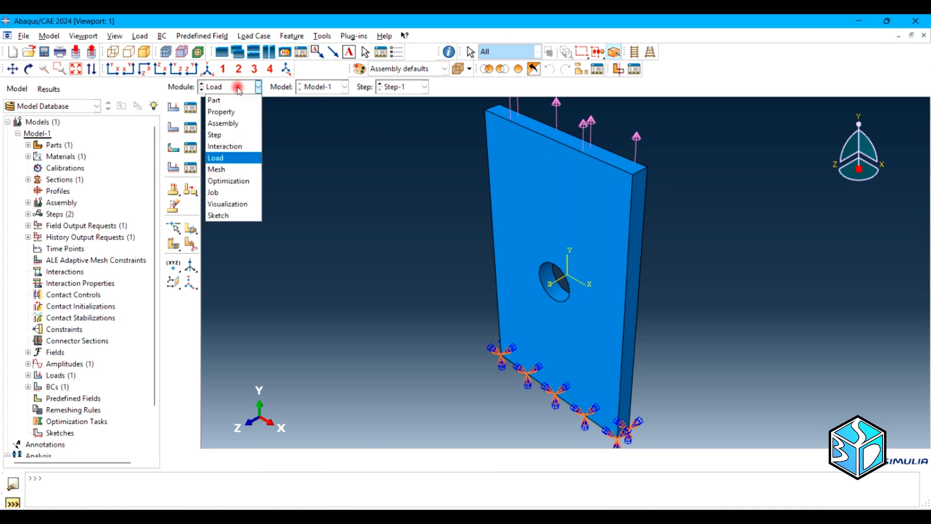
{"action": "left_click", "coordinate": [232, 163]}
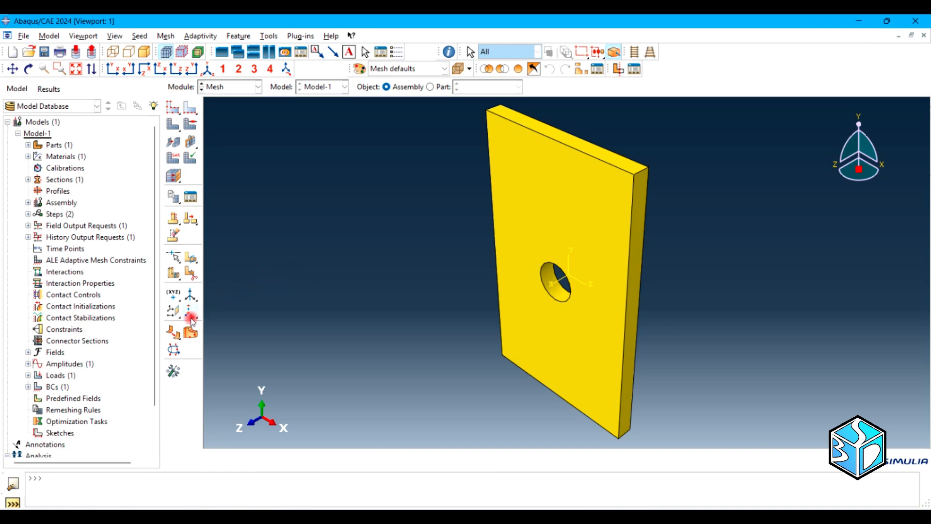
{"action": "left_click", "coordinate": [174, 313]}
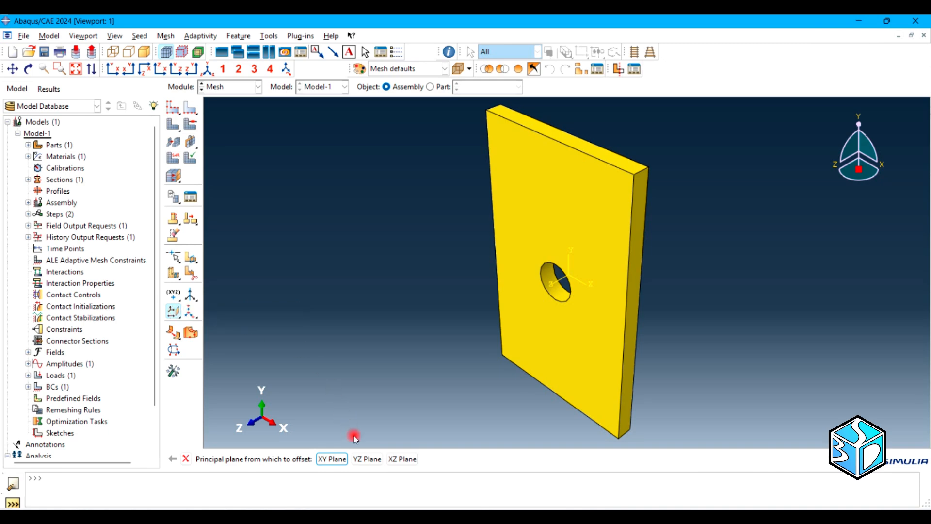
{"action": "left_click", "coordinate": [373, 461]}
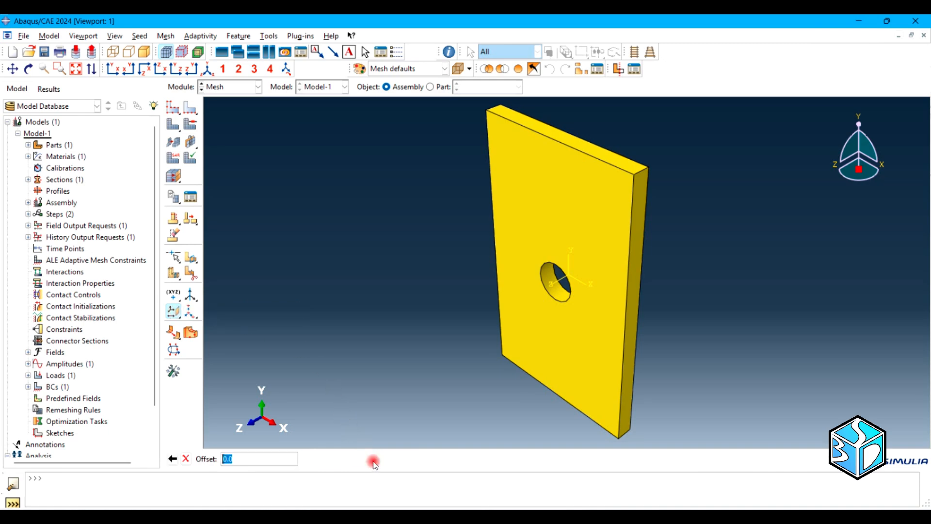
{"action": "key", "text": "Return"}
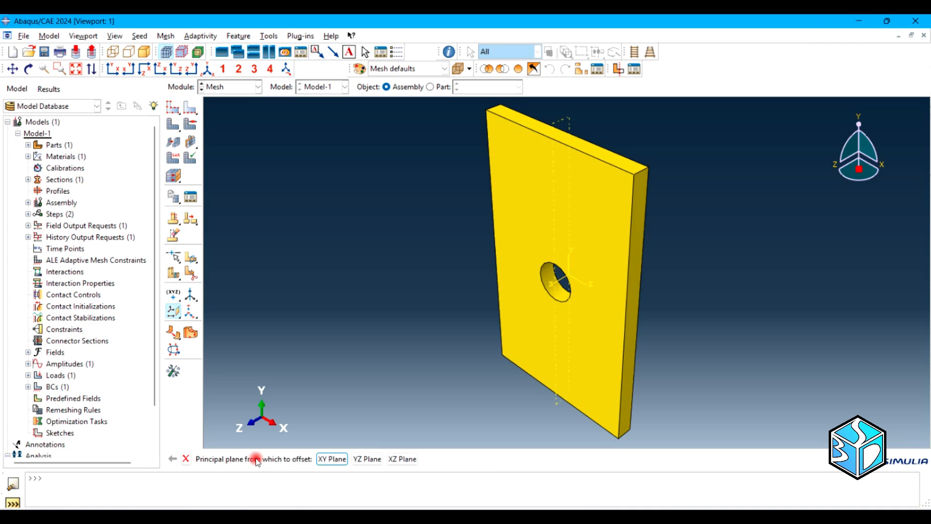
{"action": "left_click", "coordinate": [399, 461]}
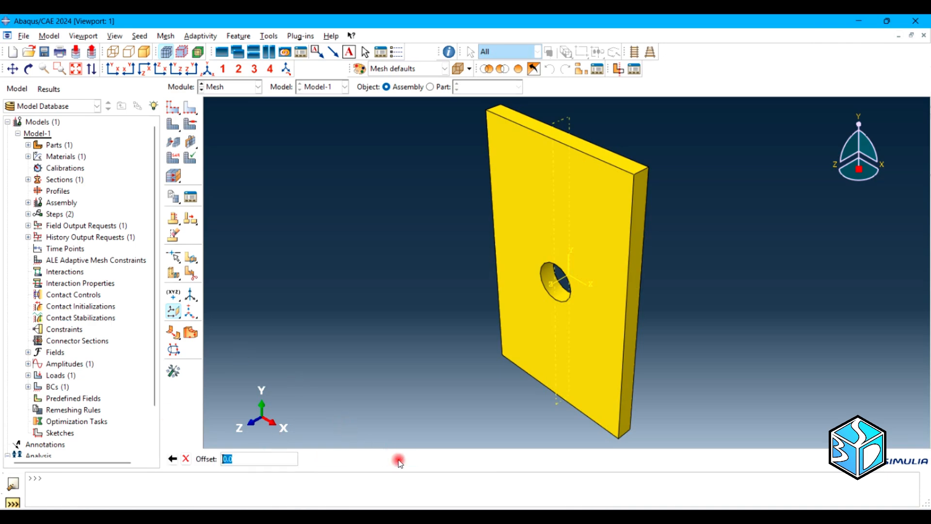
{"action": "key", "text": "Return"}
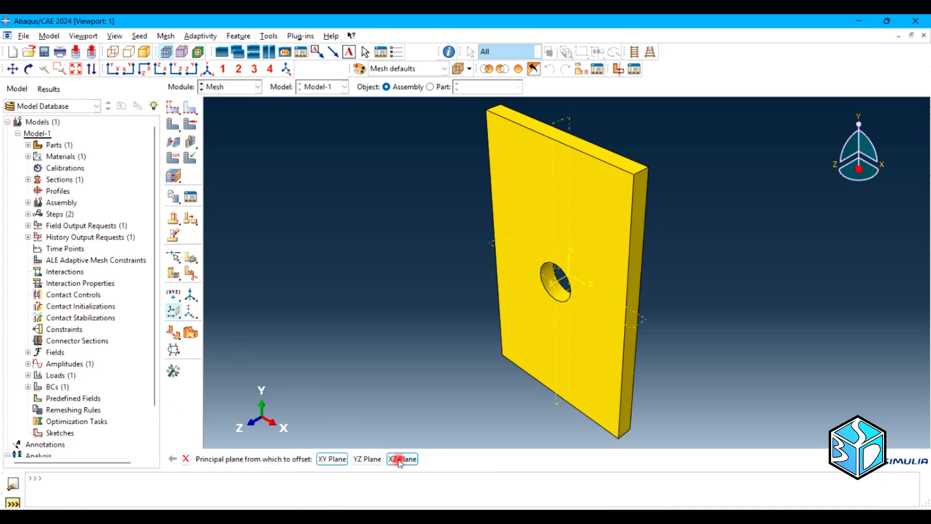
Step: Partition the plate cell with the horizontal XZ datum plane through the hole's centre
{"action": "left_click", "coordinate": [173, 273]}
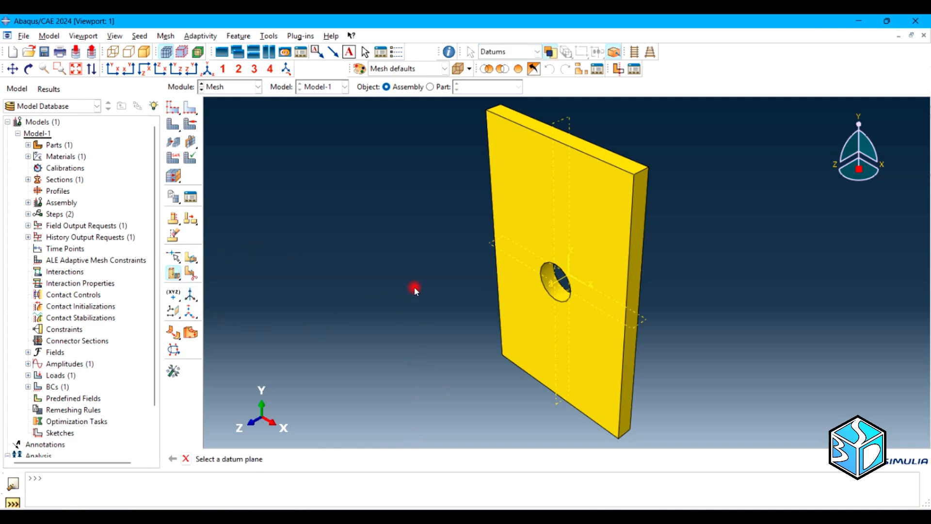
{"action": "left_click", "coordinate": [493, 247]}
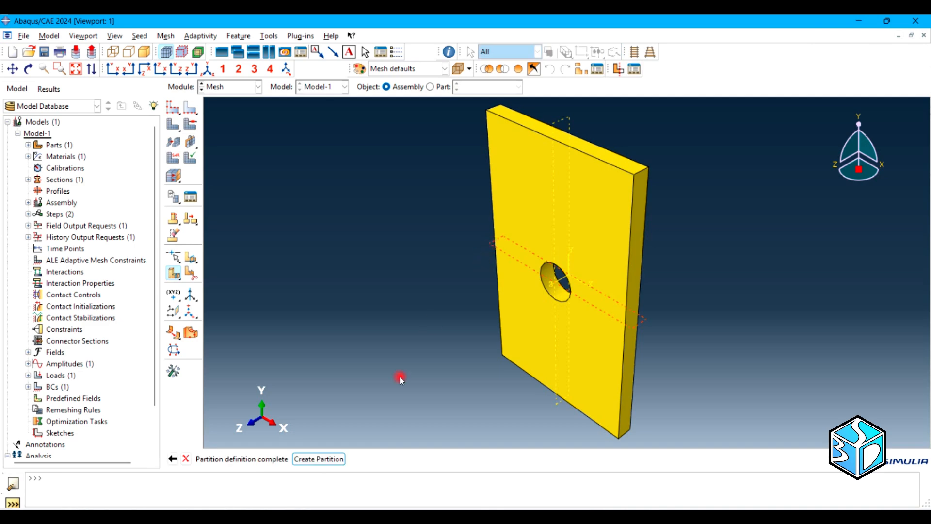
{"action": "left_click", "coordinate": [332, 459]}
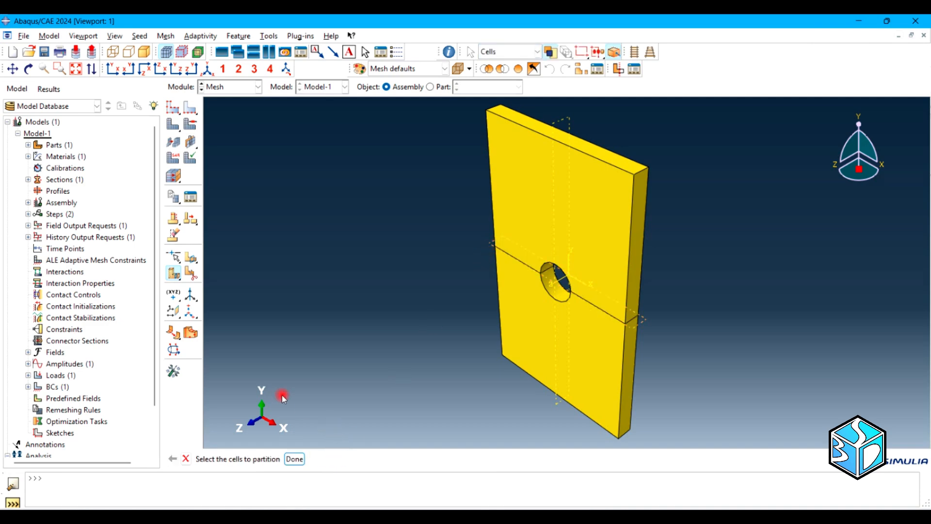
{"action": "left_click", "coordinate": [294, 459]}
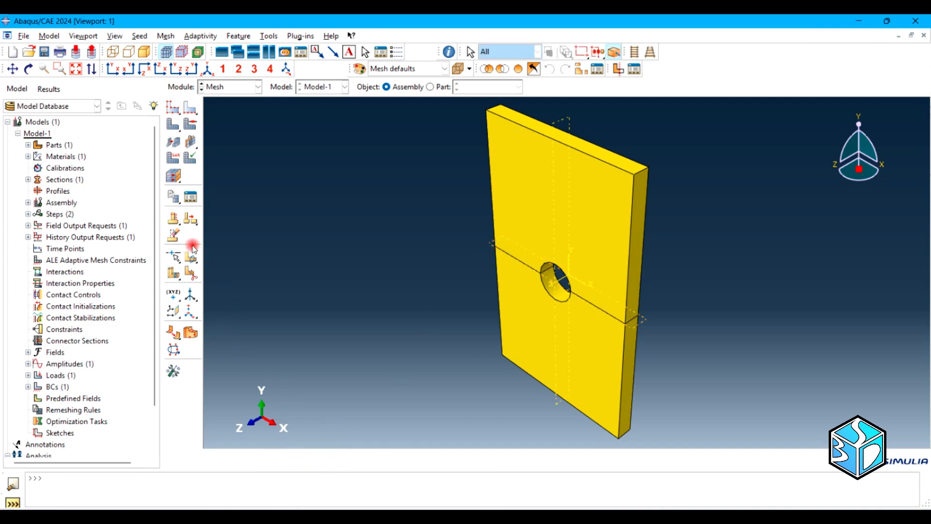
Step: Partition both halves of the plate with the vertical YZ datum plane through the hole's centre
{"action": "left_click", "coordinate": [190, 273]}
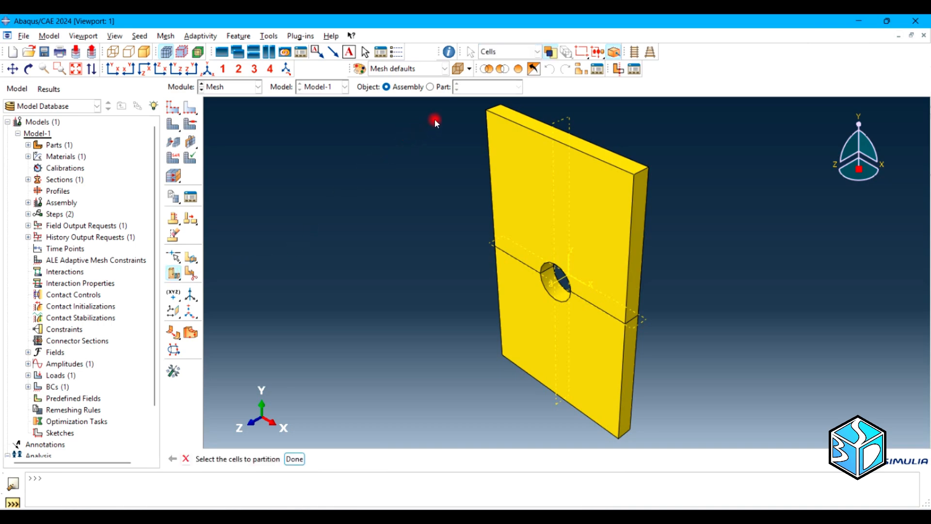
{"action": "left_click_drag", "start_coordinate": [464, 109], "coordinate": [710, 461]}
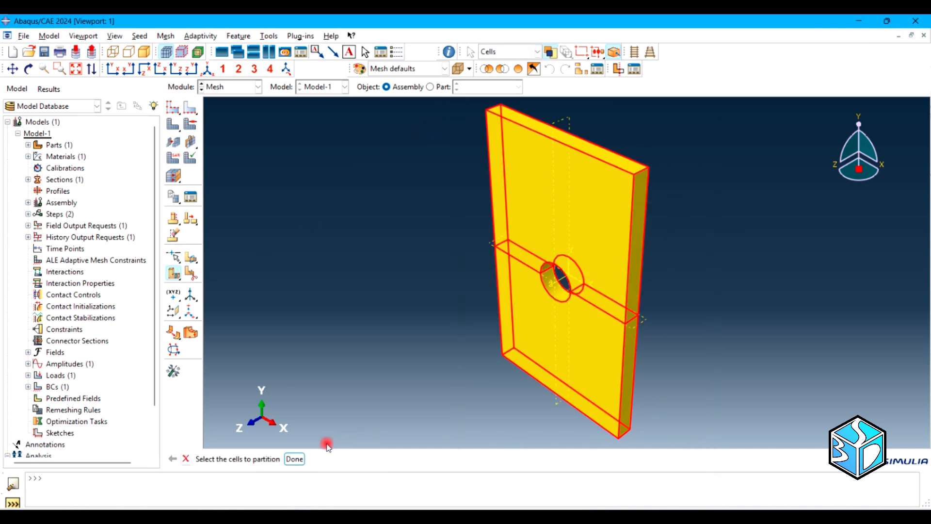
{"action": "left_click", "coordinate": [297, 460]}
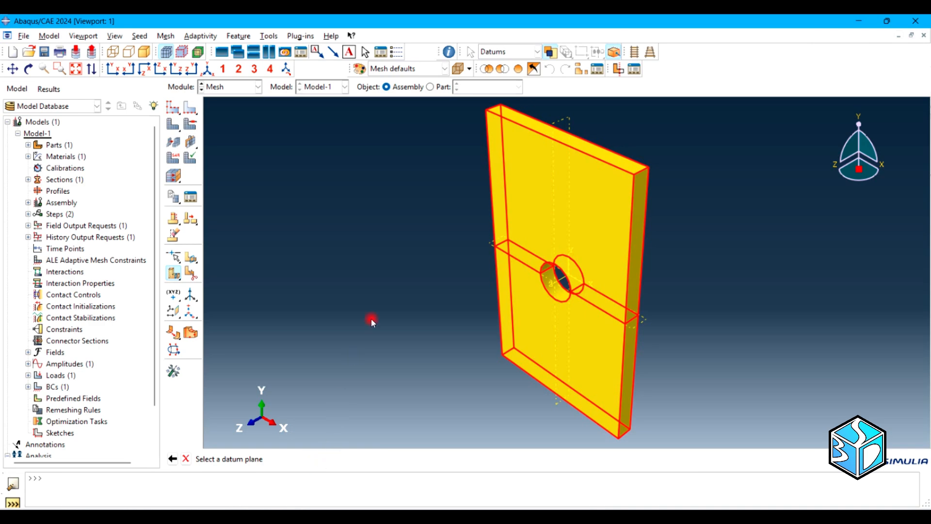
{"action": "left_click", "coordinate": [565, 118]}
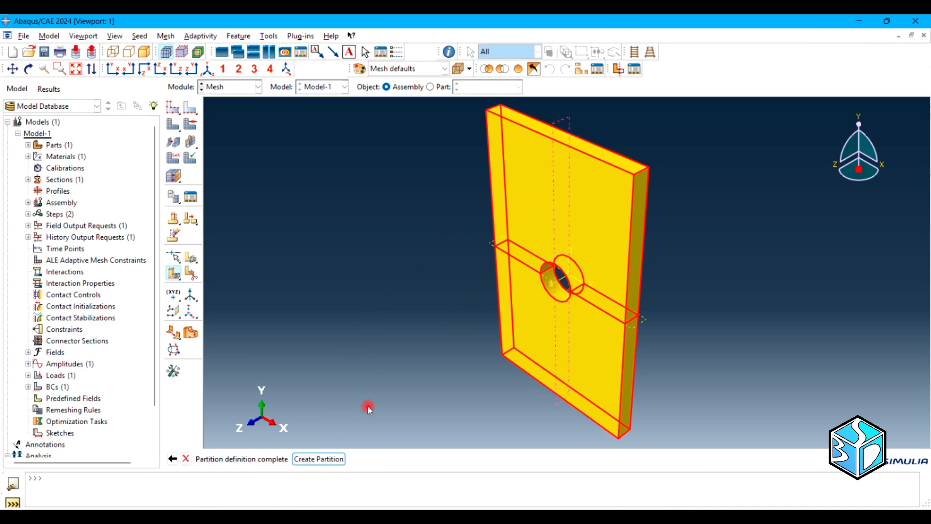
{"action": "left_click", "coordinate": [327, 458]}
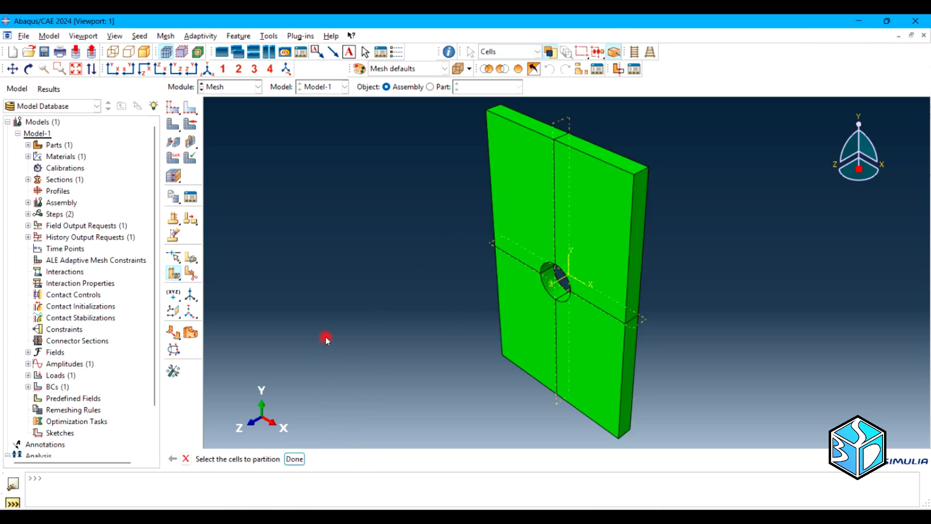
Step: Assign mesh controls with Hex element shape and Structured technique to all partitioned cells of the plate
{"action": "left_click", "coordinate": [188, 125]}
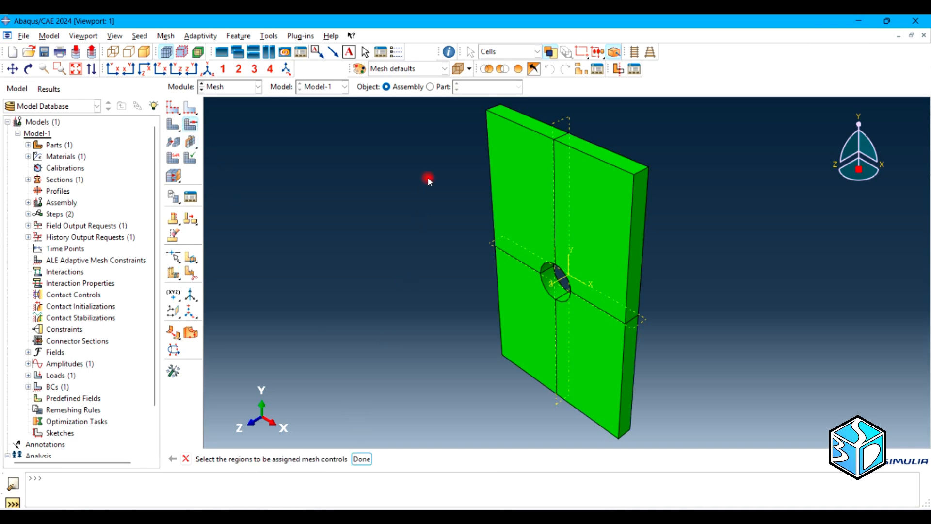
{"action": "left_click_drag", "start_coordinate": [466, 101], "coordinate": [704, 442]}
{"action": "left_click", "coordinate": [362, 458]}
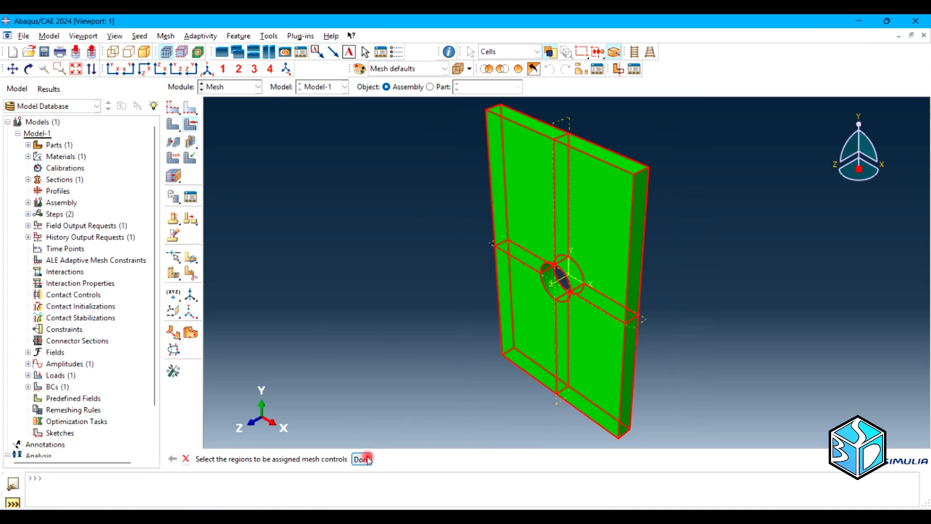
{"action": "left_click", "coordinate": [46, 434]}
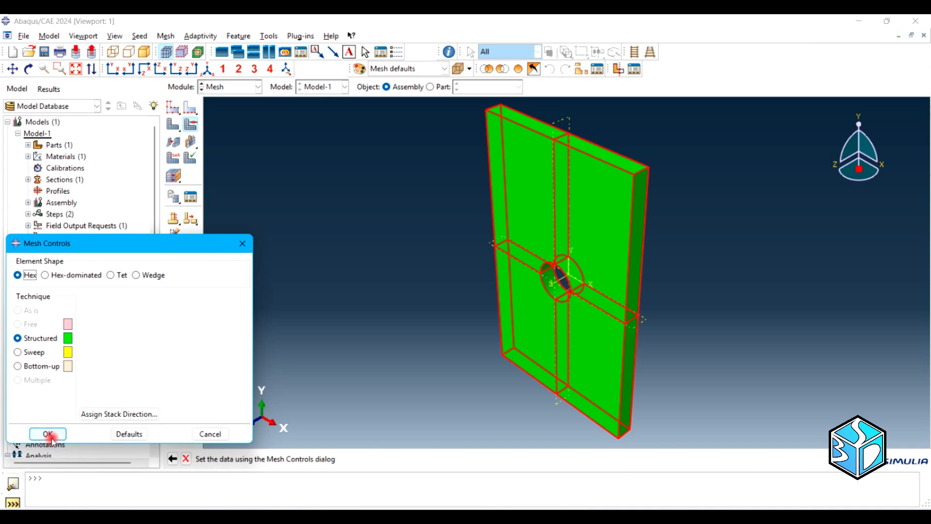
Step: Seed the plate instance with an approximate global size of 1, keeping curvature control on
{"action": "left_click", "coordinate": [173, 108]}
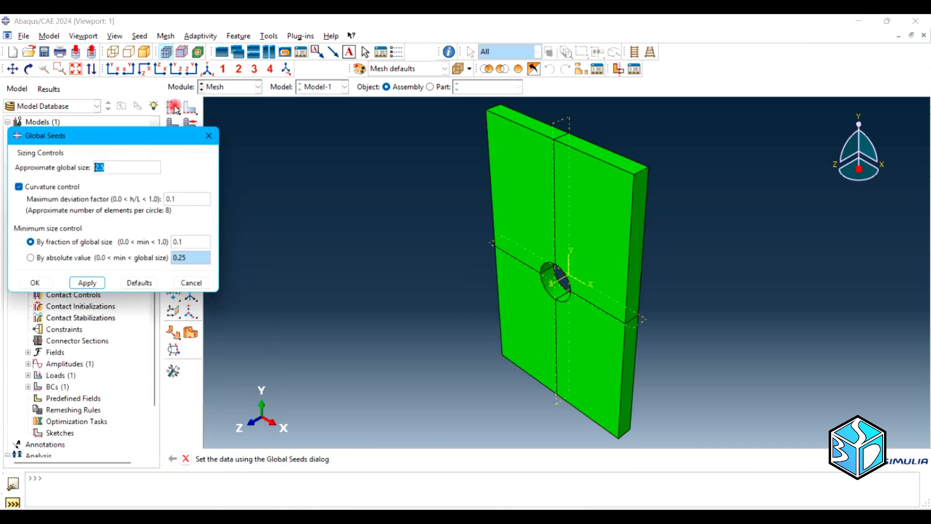
{"action": "type", "text": "1"}
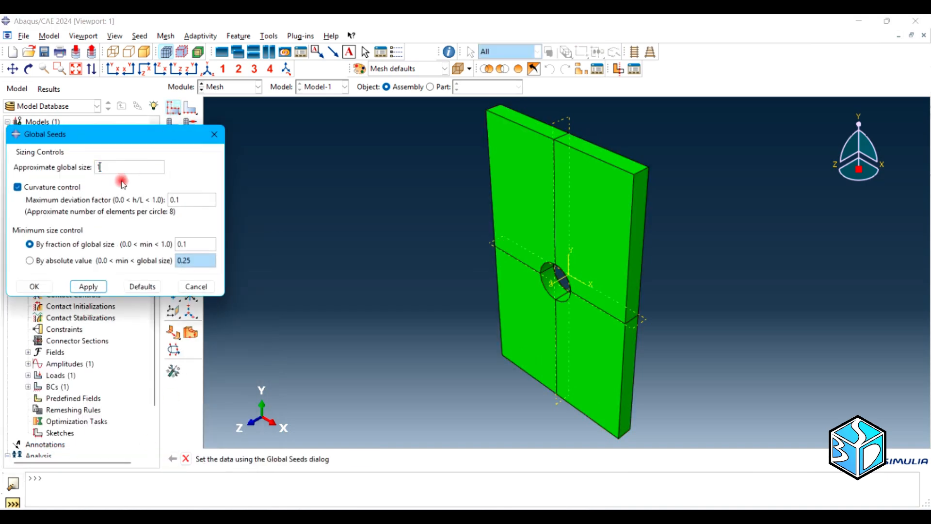
{"action": "left_click", "coordinate": [103, 286]}
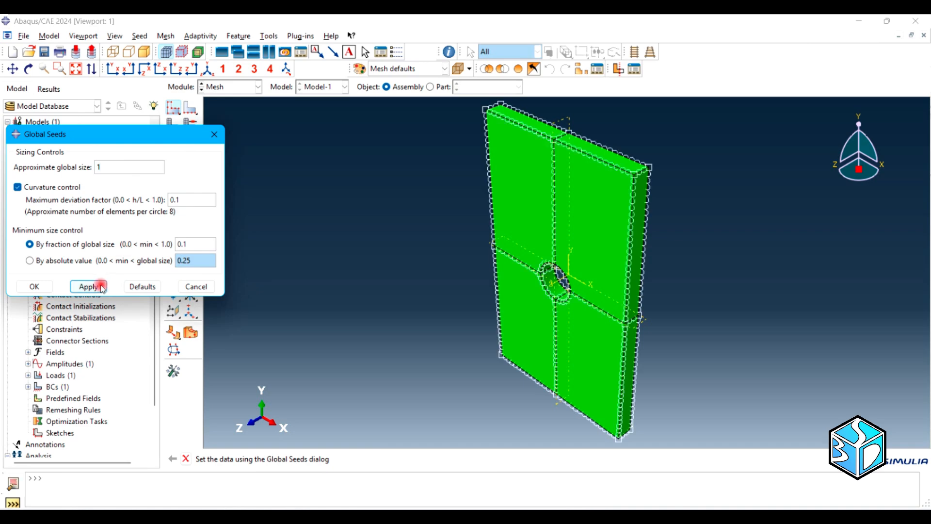
{"action": "left_click", "coordinate": [39, 287]}
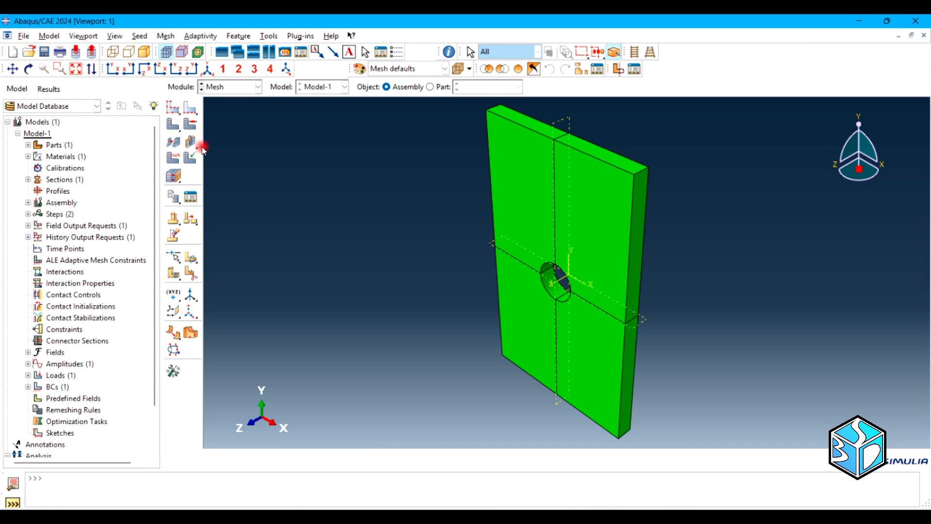
Step: Mesh the plate part instance and inspect the elements around the central hole
{"action": "left_click", "coordinate": [177, 127]}
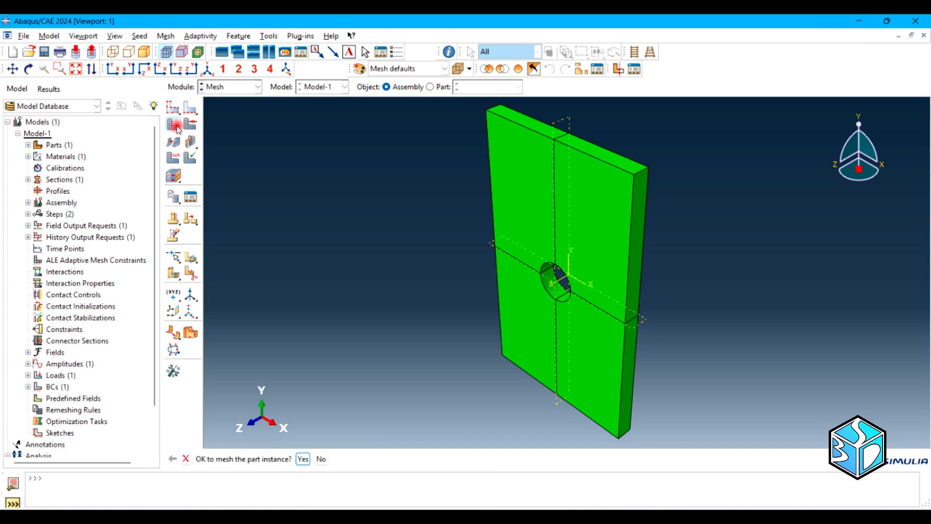
{"action": "left_click", "coordinate": [299, 456]}
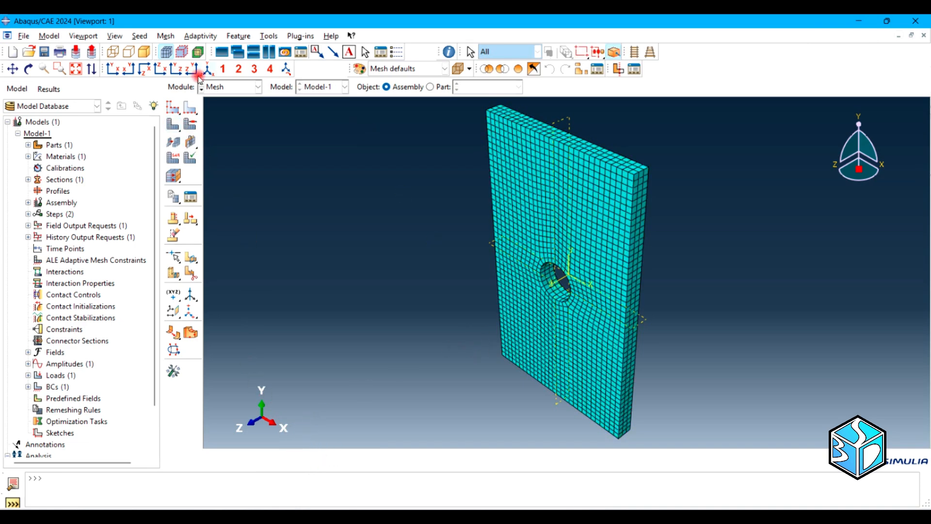
{"action": "left_click", "coordinate": [106, 68]}
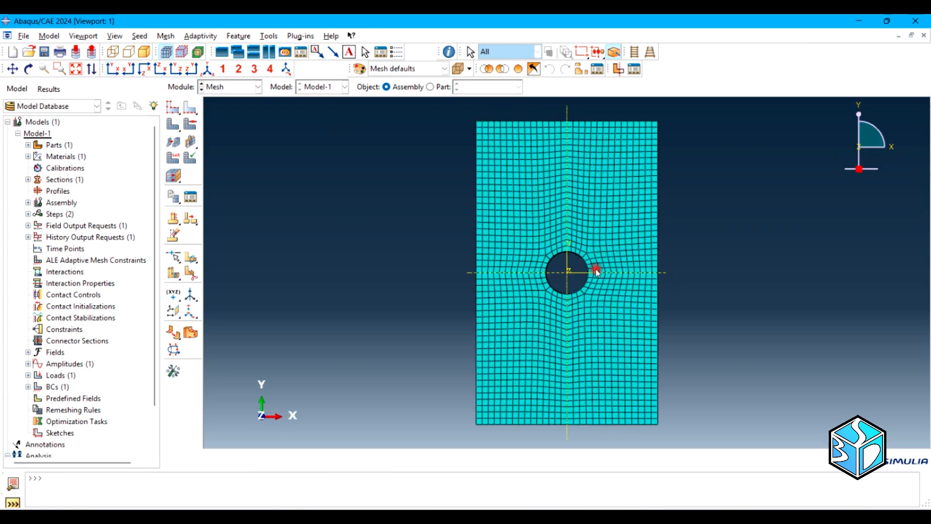
{"action": "left_click", "coordinate": [580, 268]}
{"action": "scroll", "coordinate": [584, 267], "scroll_direction": "up", "scroll_amount": 3}
{"action": "scroll", "coordinate": [592, 272], "scroll_direction": "down", "scroll_amount": 3}
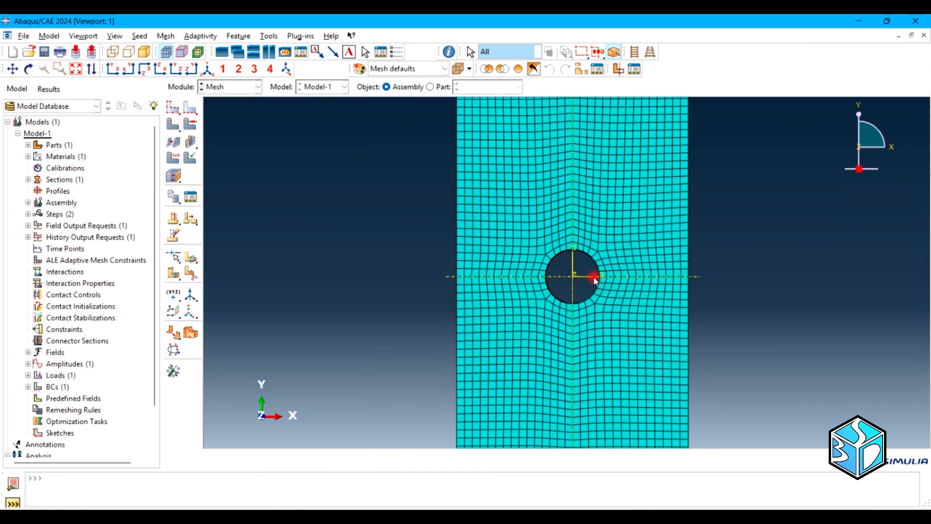
{"action": "left_click", "coordinate": [208, 68]}
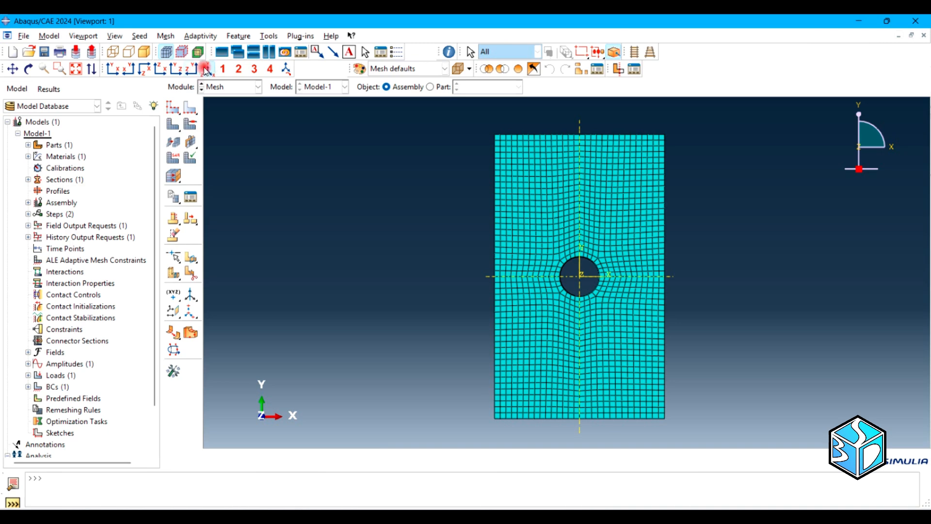
{"action": "left_click", "coordinate": [291, 114]}
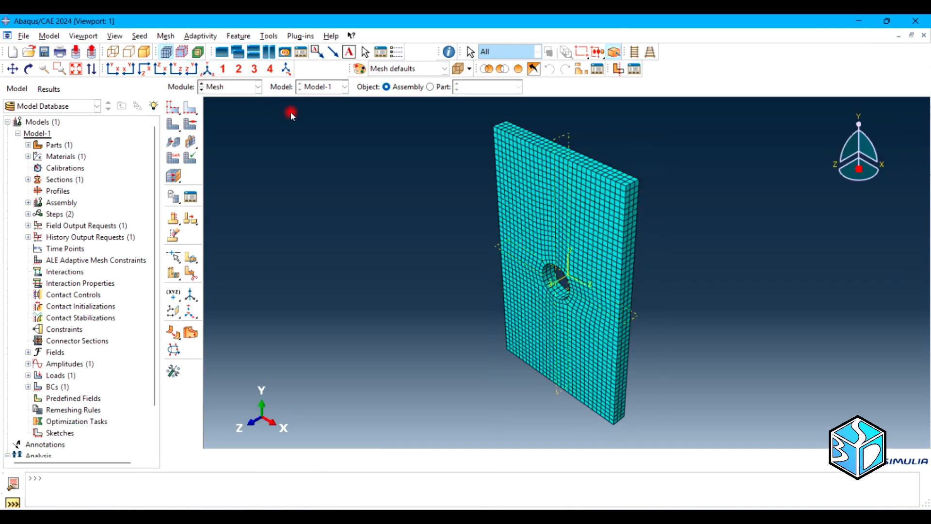
Step: In the Job module, create the full-analysis job Job-1 from Model-1 with the default submission settings
{"action": "left_click", "coordinate": [256, 89]}
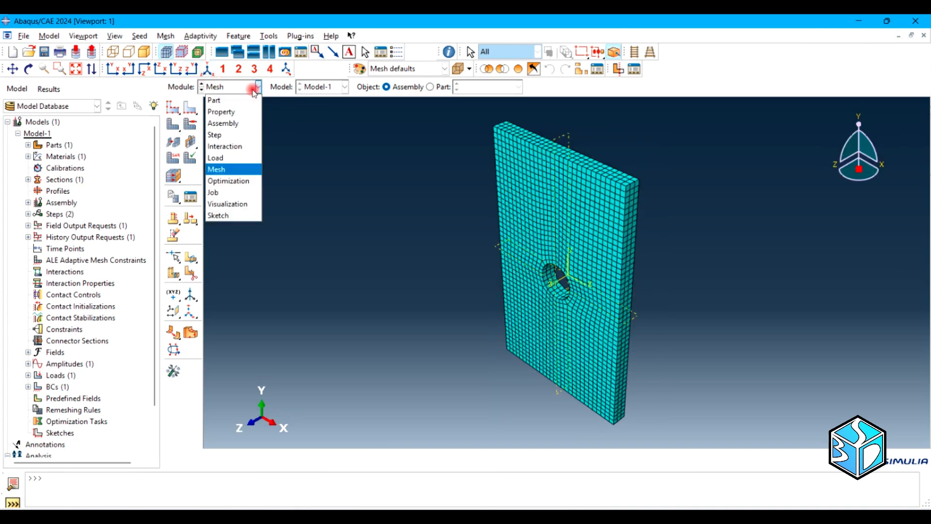
{"action": "left_click", "coordinate": [249, 193]}
{"action": "left_click", "coordinate": [173, 107]}
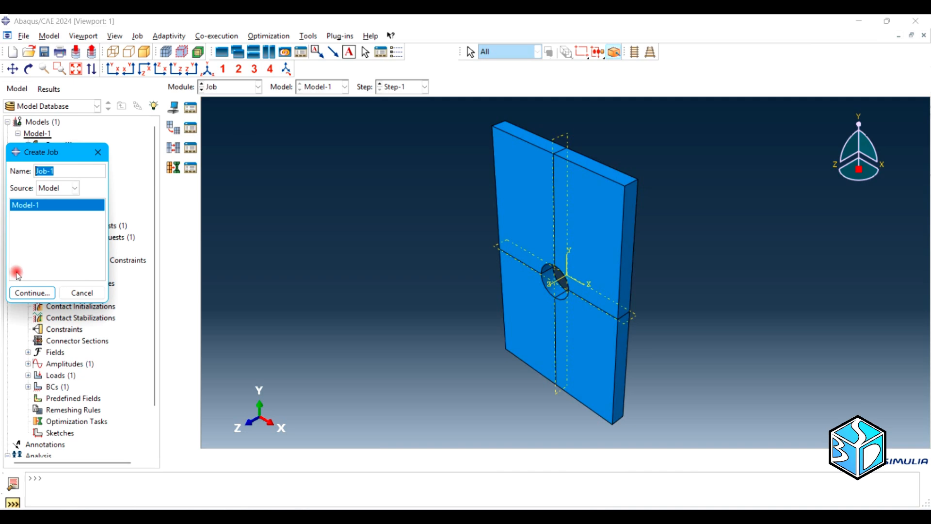
{"action": "left_click", "coordinate": [32, 293]}
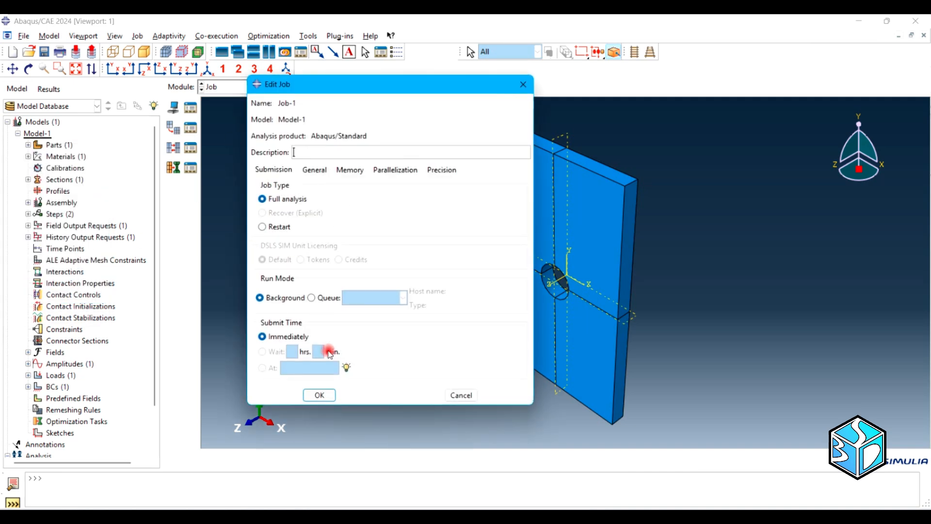
{"action": "left_click", "coordinate": [317, 396]}
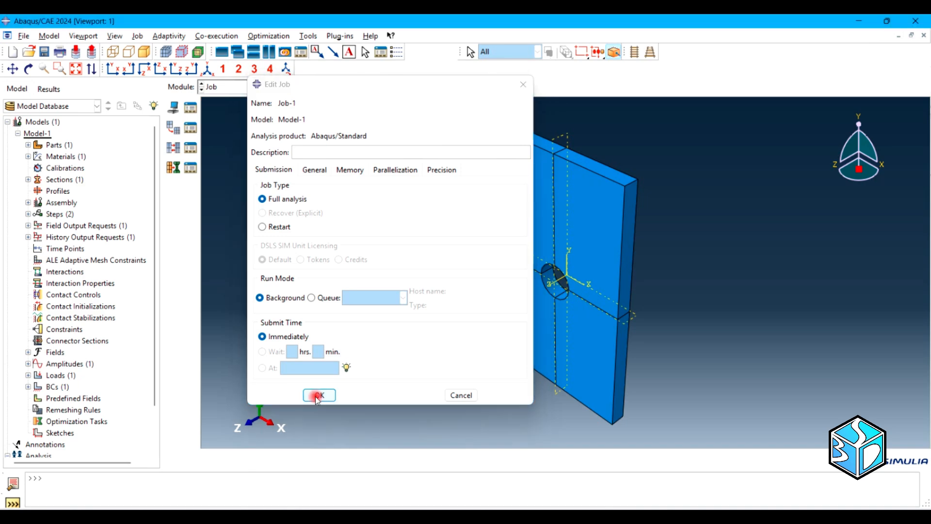
Step: Submit Job-1 for analysis and monitor it until it completes
{"action": "left_click", "coordinate": [180, 106]}
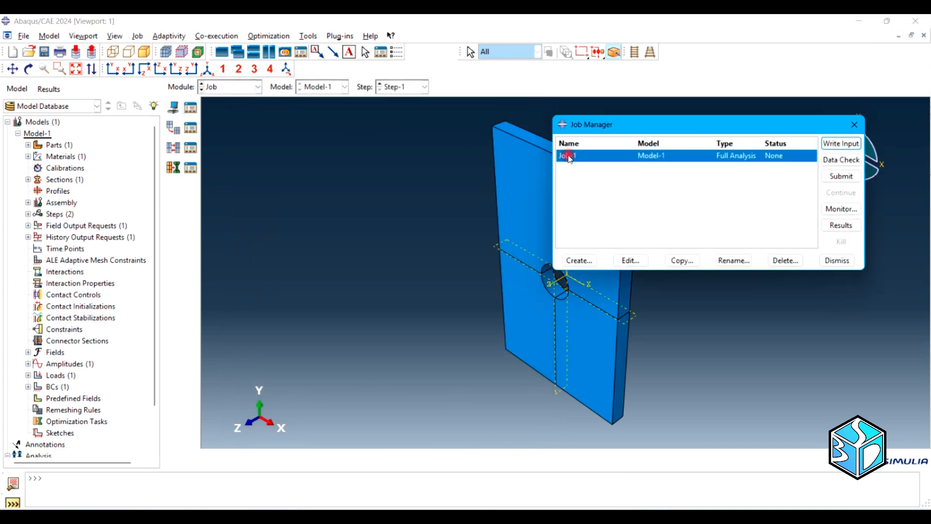
{"action": "left_click", "coordinate": [842, 177]}
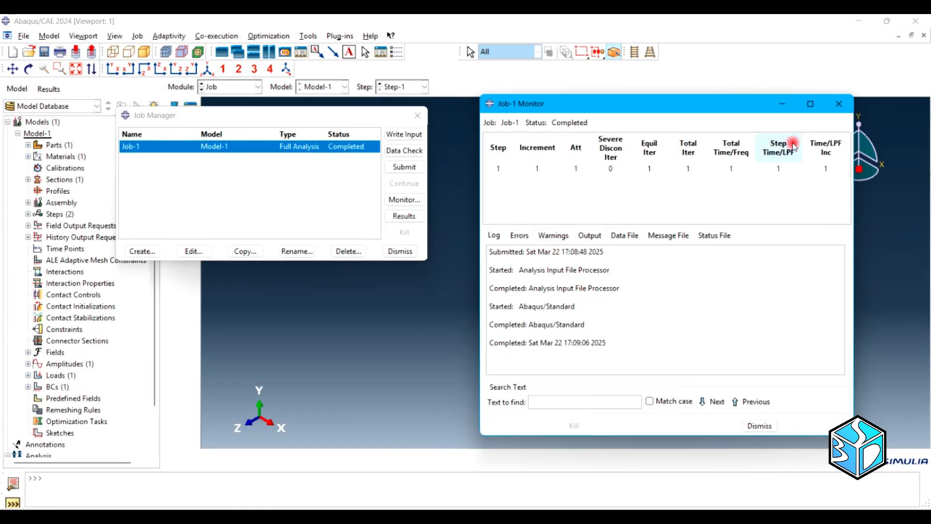
{"action": "left_click", "coordinate": [838, 104]}
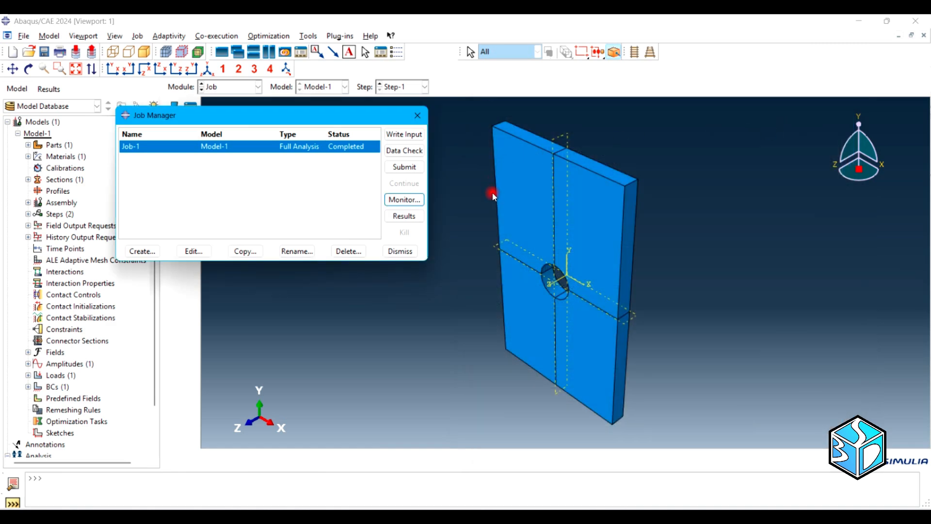
Step: Open the Job-1 results and plot the von Mises stress contours on the deformed plate
{"action": "left_click", "coordinate": [399, 217]}
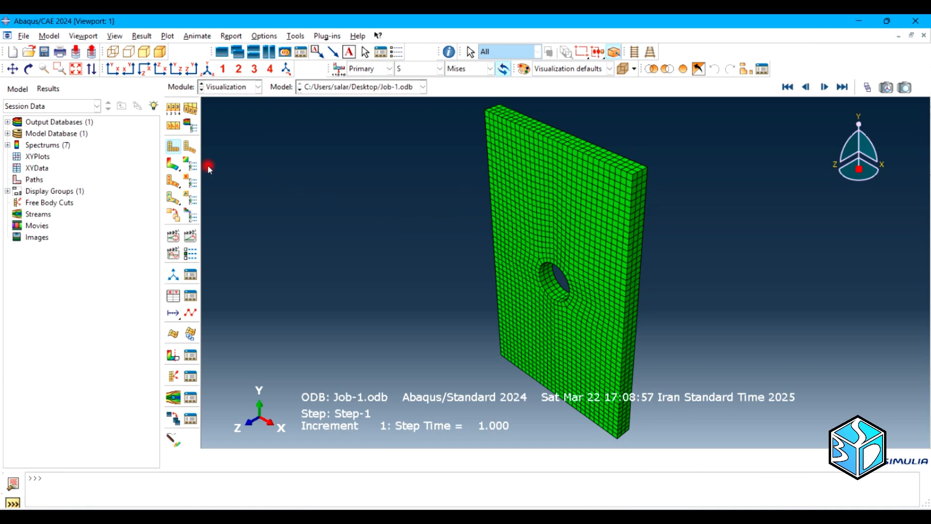
{"action": "left_click", "coordinate": [189, 147]}
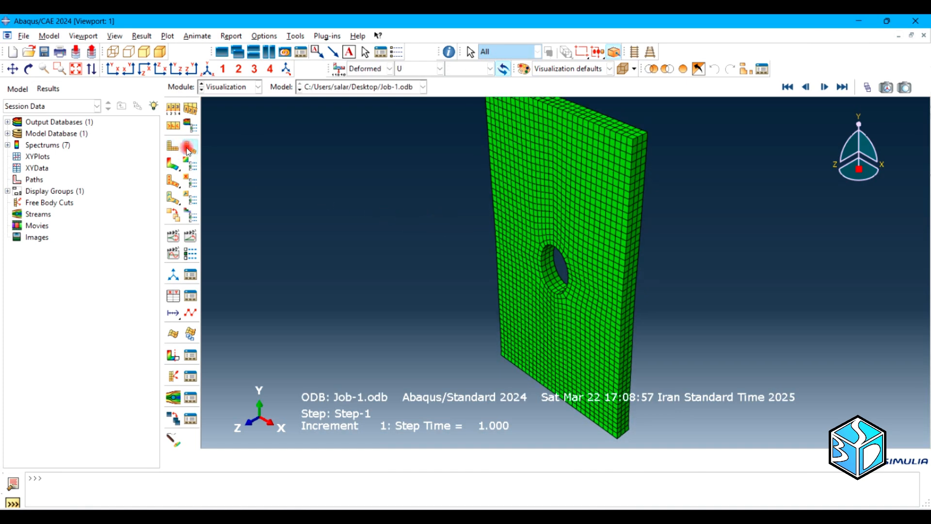
{"action": "left_click", "coordinate": [171, 166]}
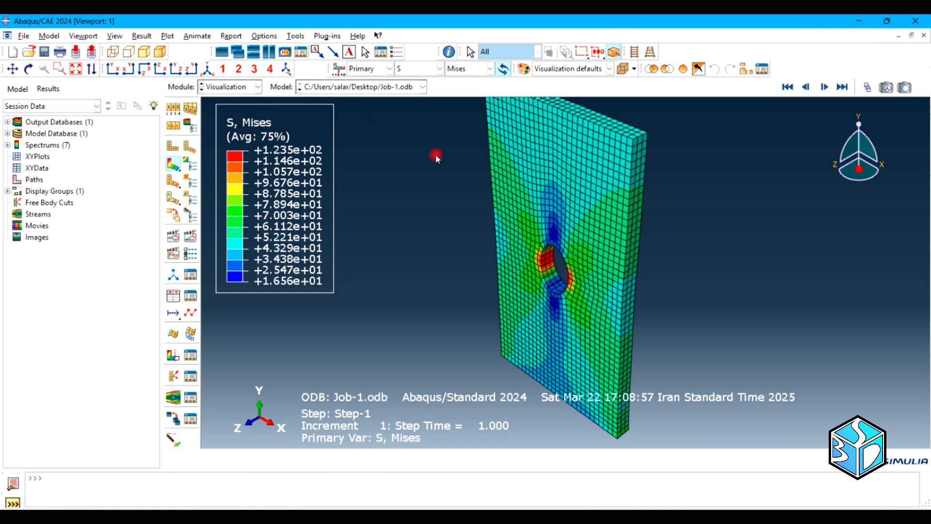
{"action": "scroll", "coordinate": [531, 228], "scroll_direction": "up", "scroll_amount": 2}
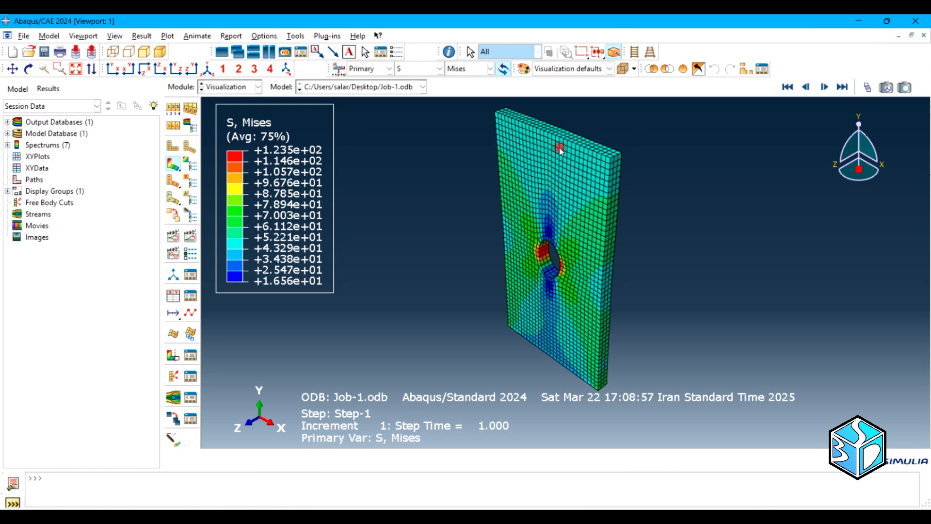